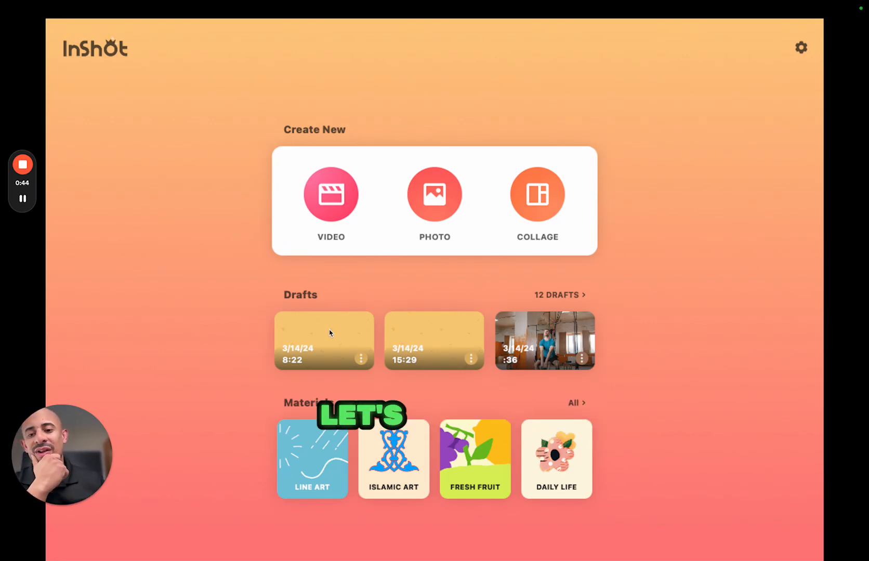
Create a new video project containing only the 7:07 clip of the man in the yellow shirt
left_click(329, 196)
left_click(289, 200)
left_click(315, 171)
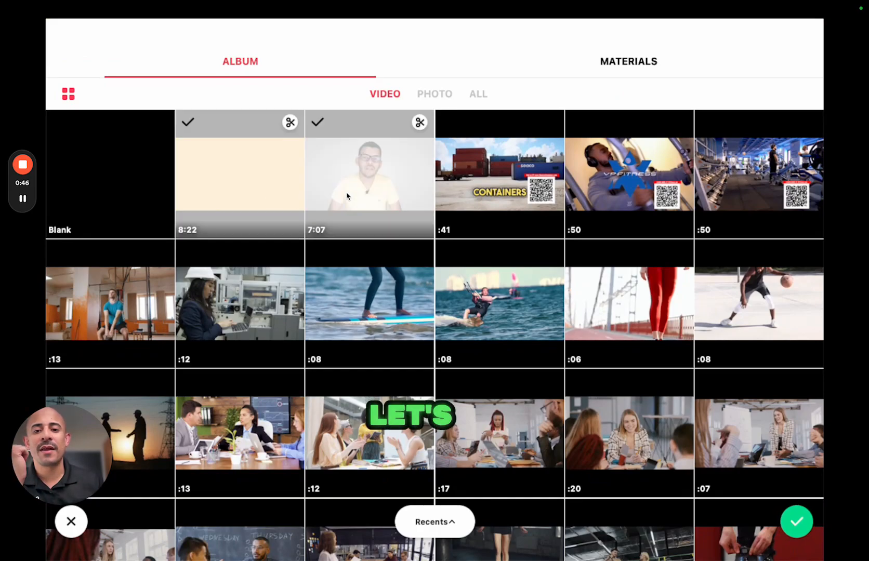
left_click(299, 171)
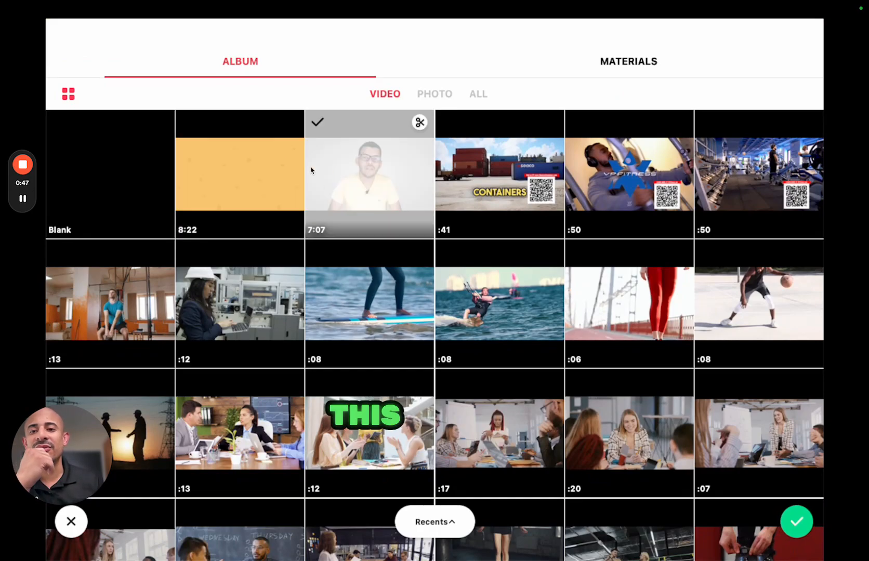
left_click(802, 530)
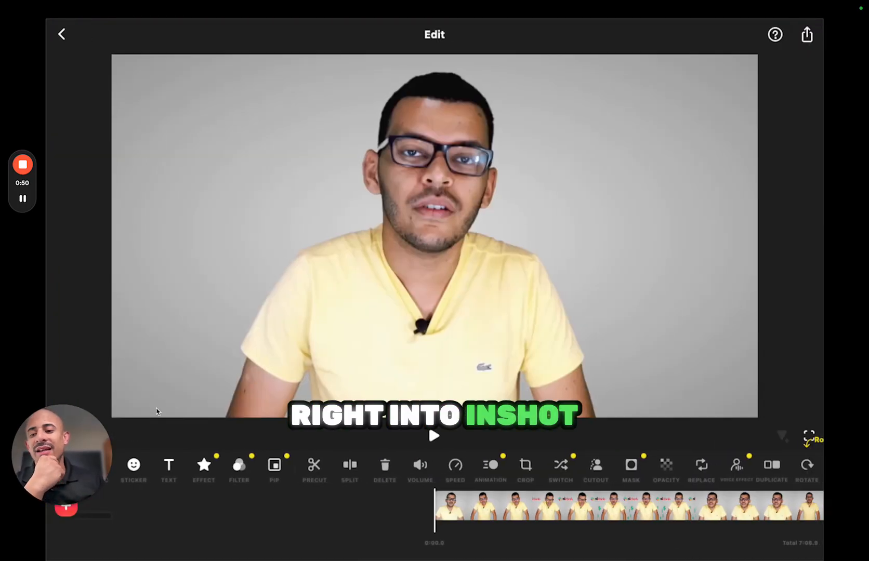
Split the clip at about 0:07.5 and again at about 0:14.1 to isolate a middle segment
left_click_drag(595, 484, 639, 437)
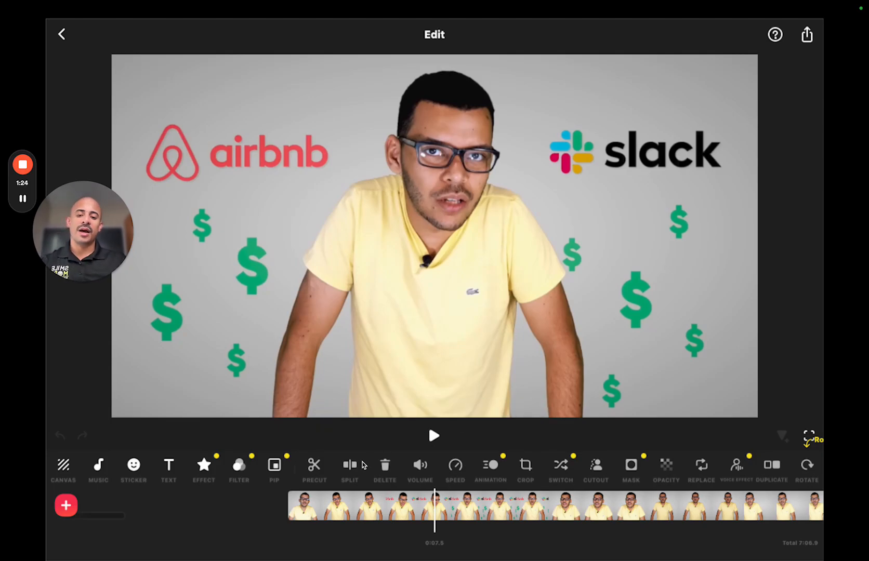
left_click(350, 465)
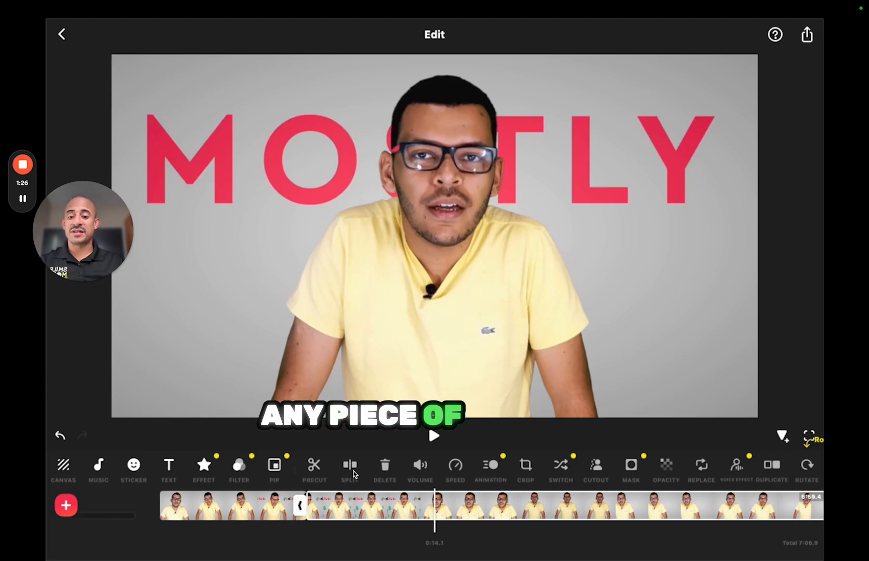
left_click_drag(519, 520, 583, 515)
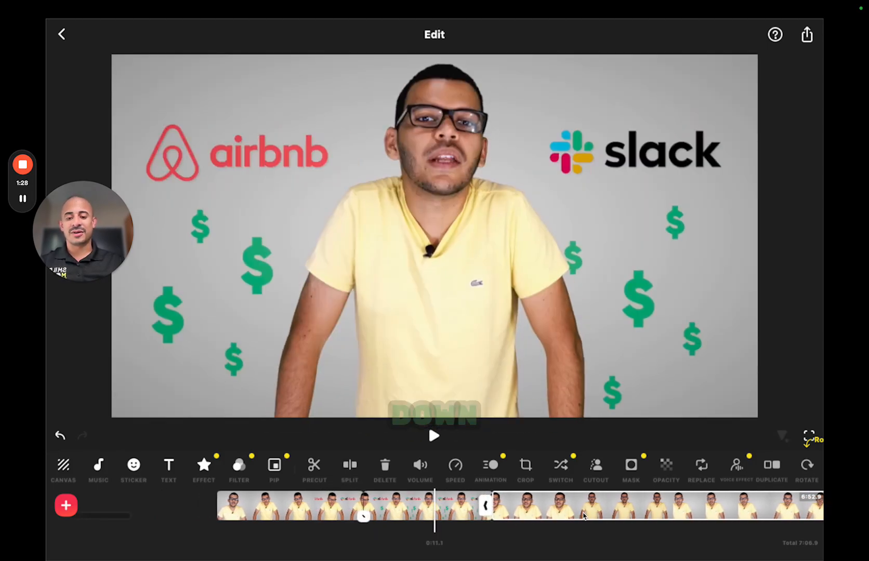
Look at the Curve speed mode for the middle segment, but apply a Standard speed of 4.70
left_click(463, 505)
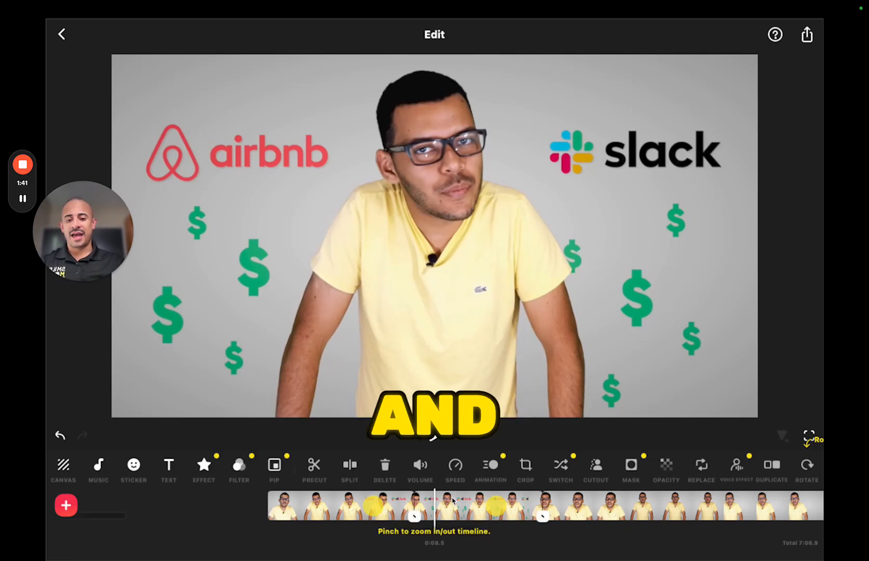
left_click(455, 466)
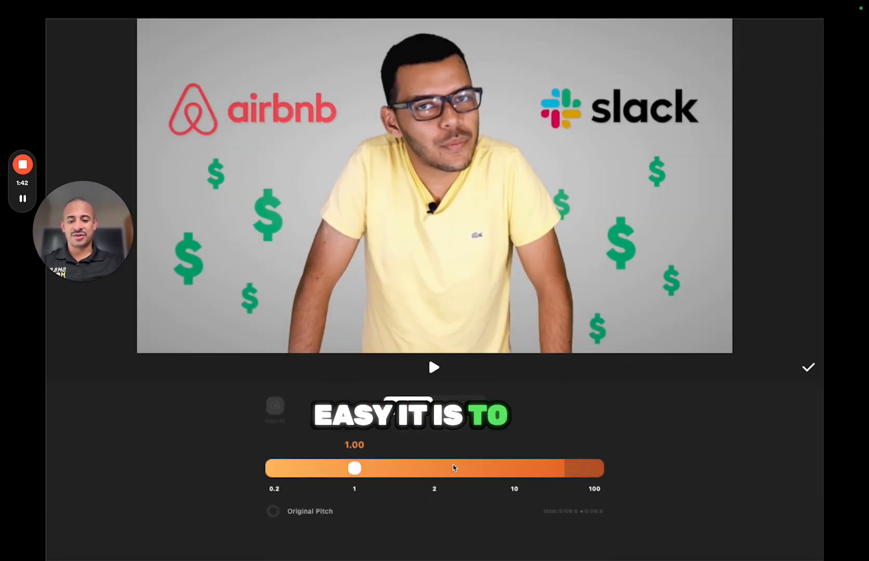
mouse_move(356, 473)
left_mouse_down()
mouse_move(643, 478)
mouse_move(283, 487)
mouse_move(353, 477)
left_mouse_up()
left_click(456, 415)
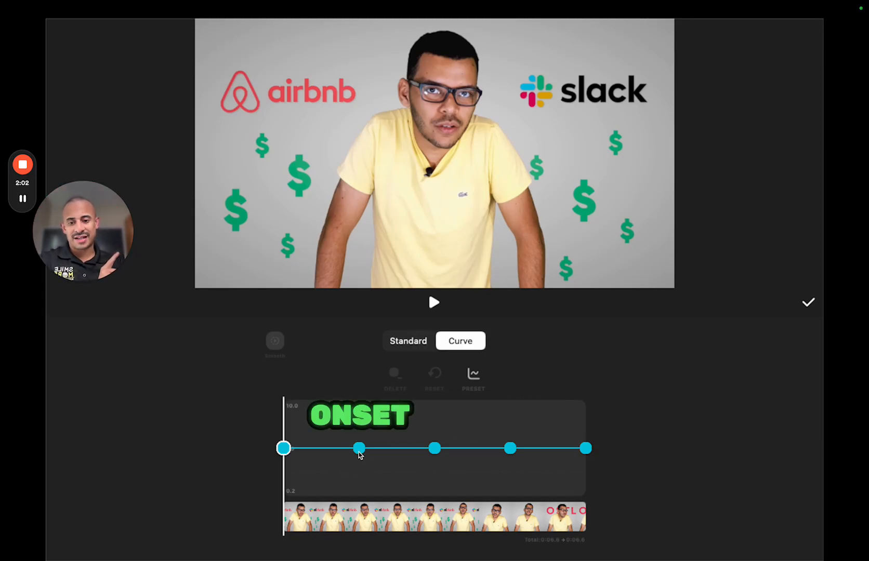
left_click(403, 344)
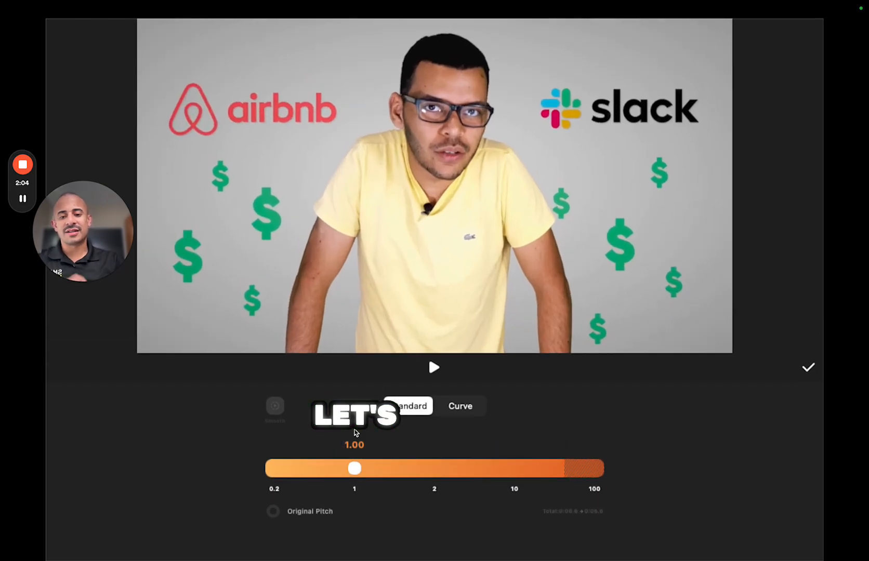
left_click_drag(355, 468, 488, 463)
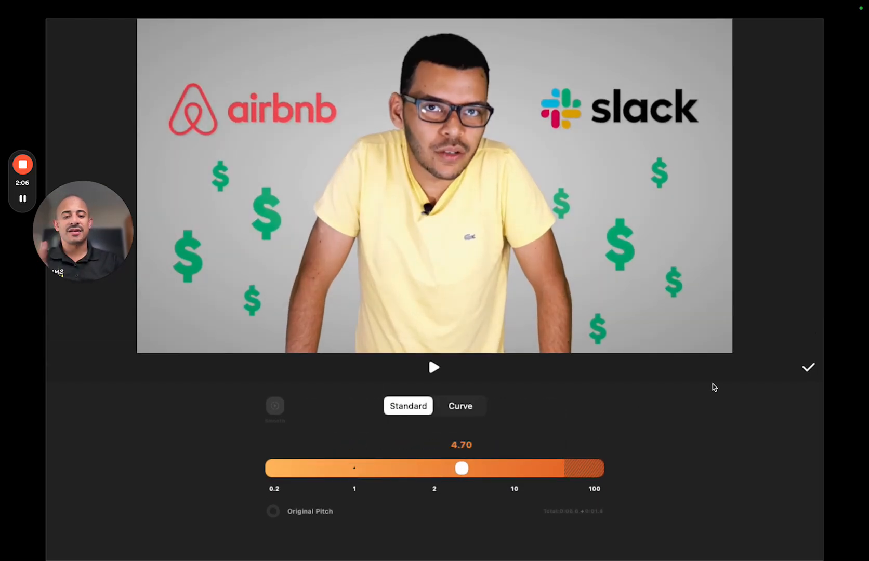
left_click(807, 368)
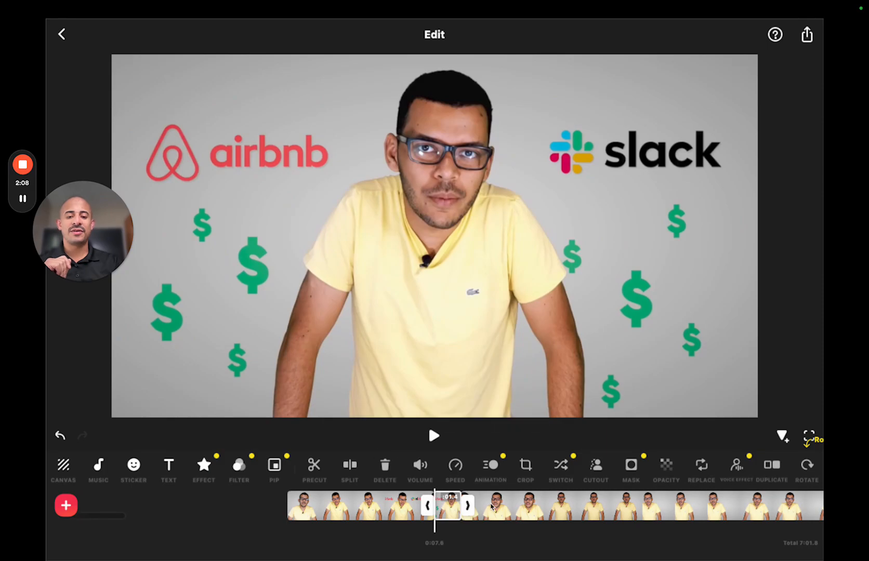
Play back the sped-up middle segment from just before its start, and return to the segment
left_click_drag(501, 503, 515, 503)
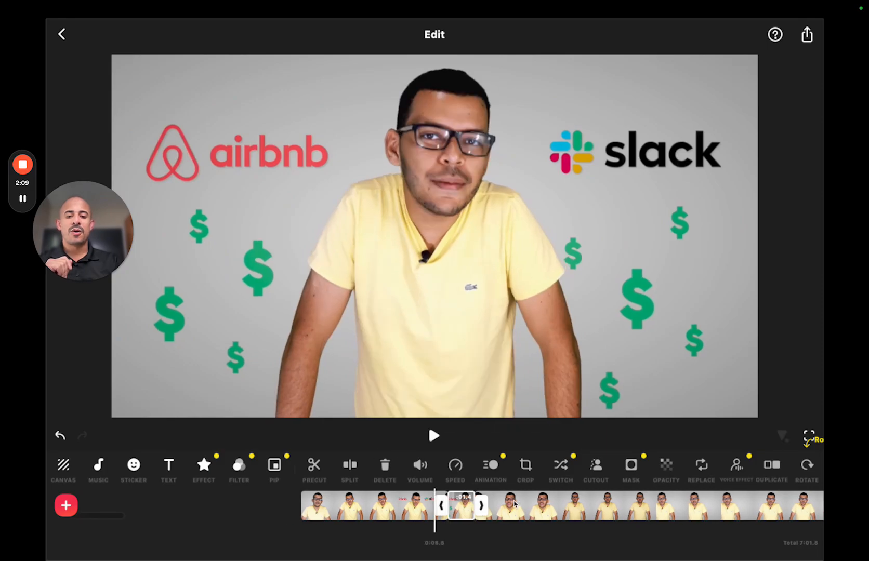
left_click(432, 436)
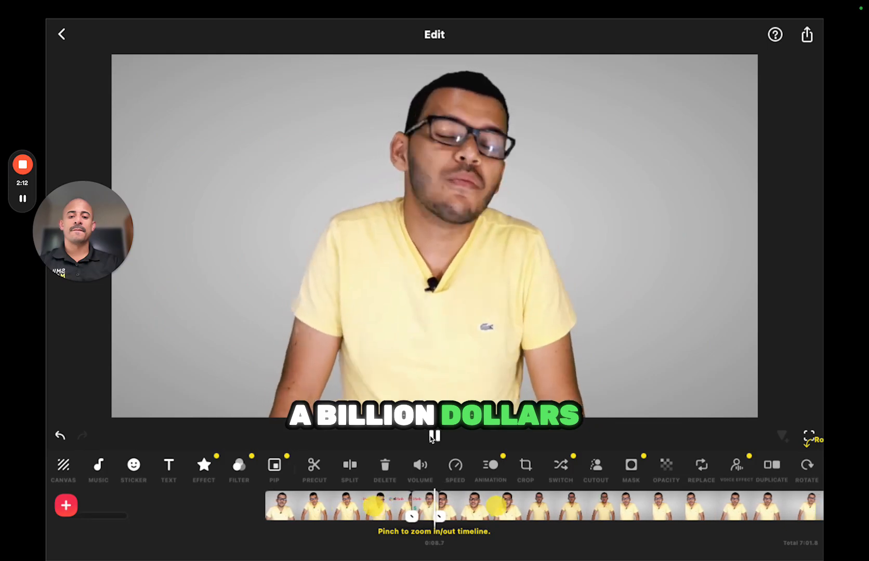
left_click(432, 436)
left_click_drag(466, 503, 477, 502)
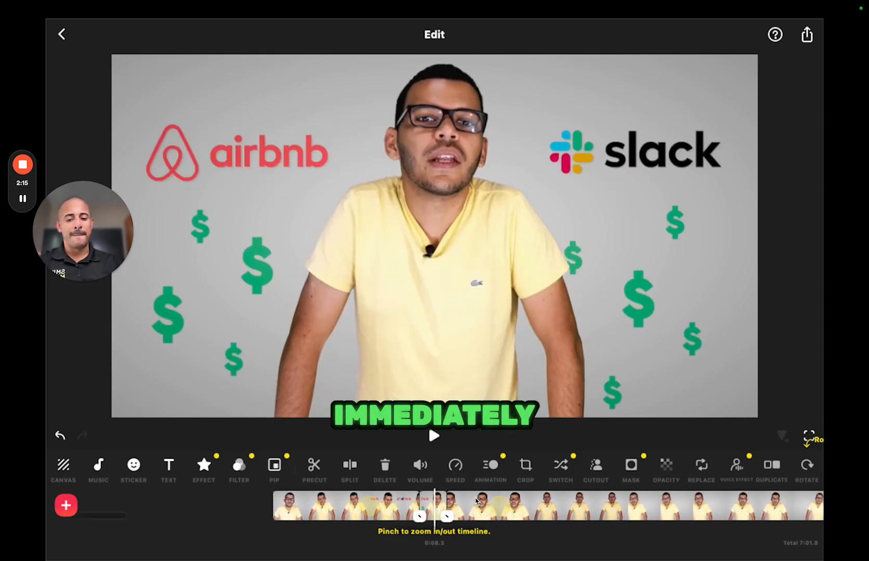
Give the middle segment a speed curve: second and third points near 10.0, fourth near 0.2, and last point just below 10.0
left_click(443, 498)
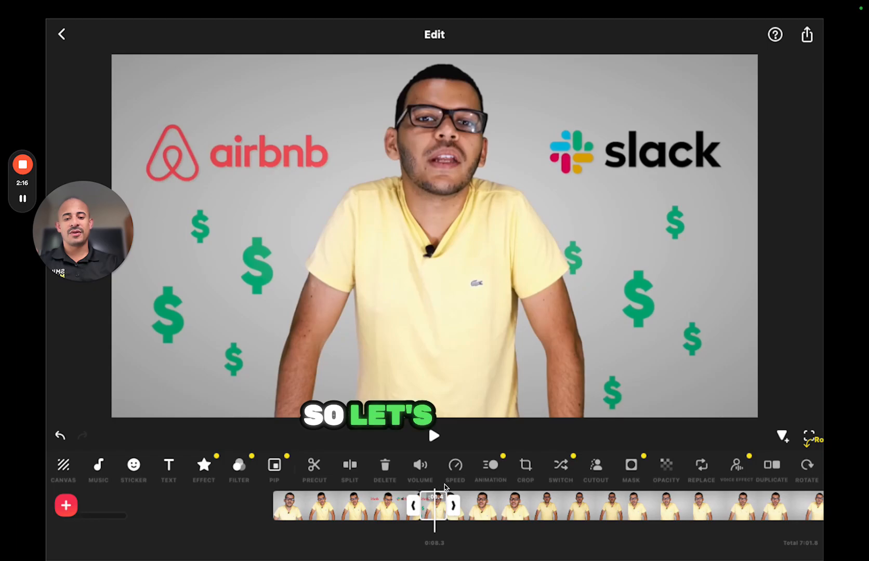
left_click(453, 467)
left_click_drag(453, 470, 330, 477)
left_click(450, 411)
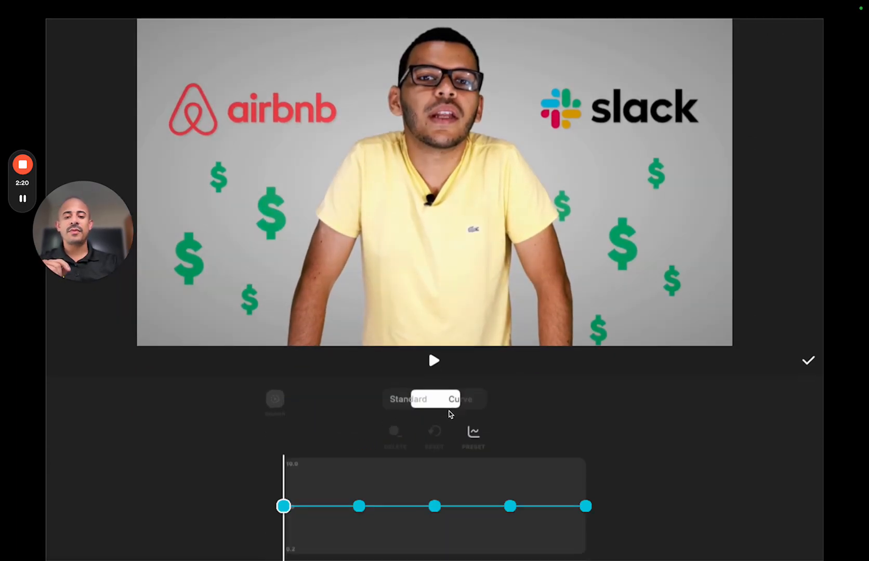
left_click_drag(359, 448, 358, 408)
left_click_drag(435, 448, 434, 408)
left_click_drag(510, 448, 504, 498)
left_click_drag(587, 450, 565, 412)
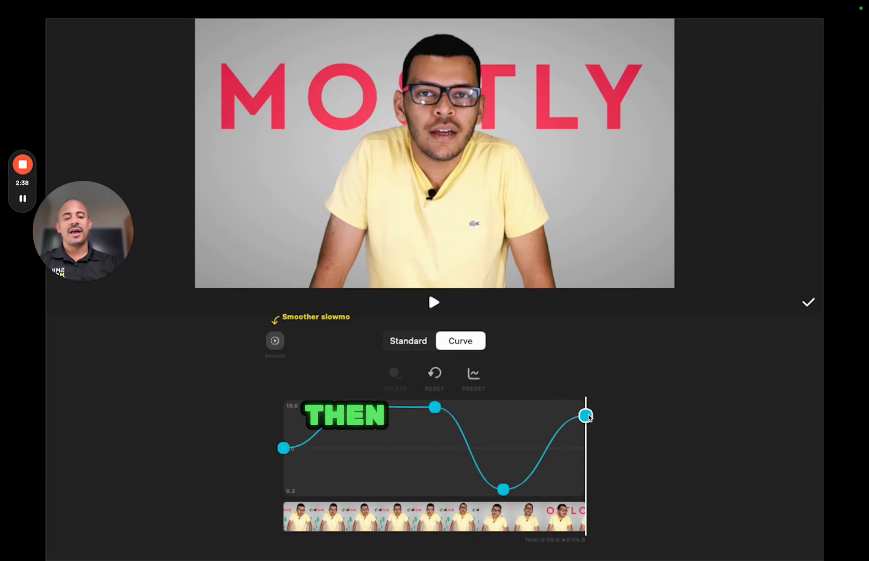
left_click(810, 304)
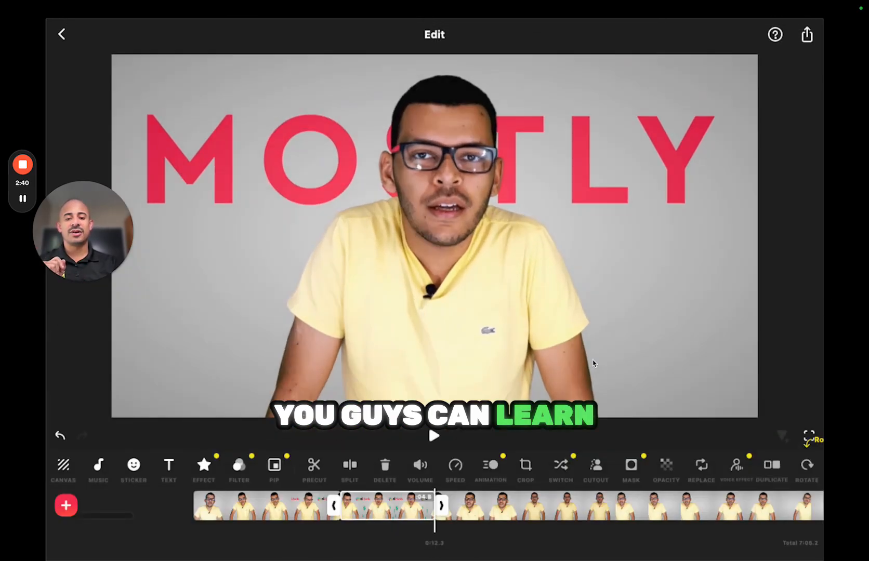
Play back the curve-speed segment from just before its start until past its end
left_click_drag(458, 494, 576, 496)
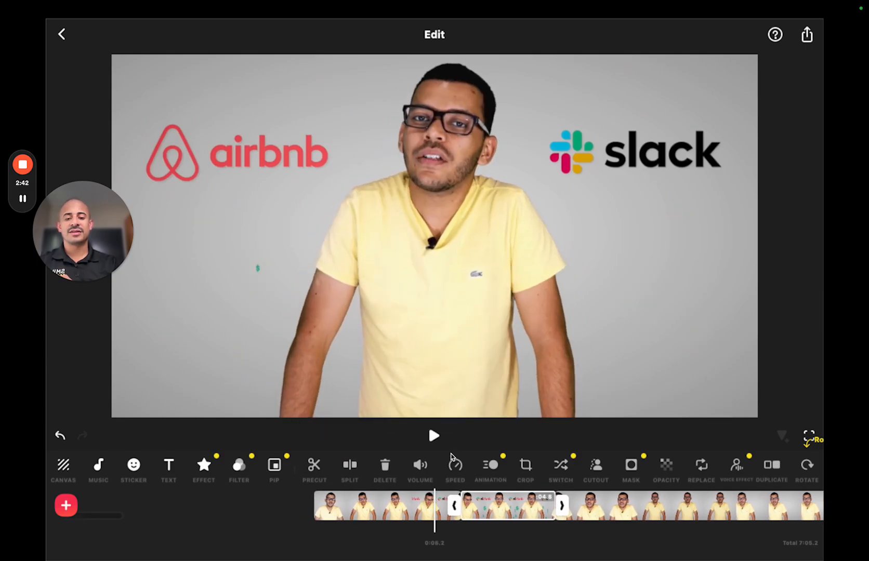
left_click(434, 436)
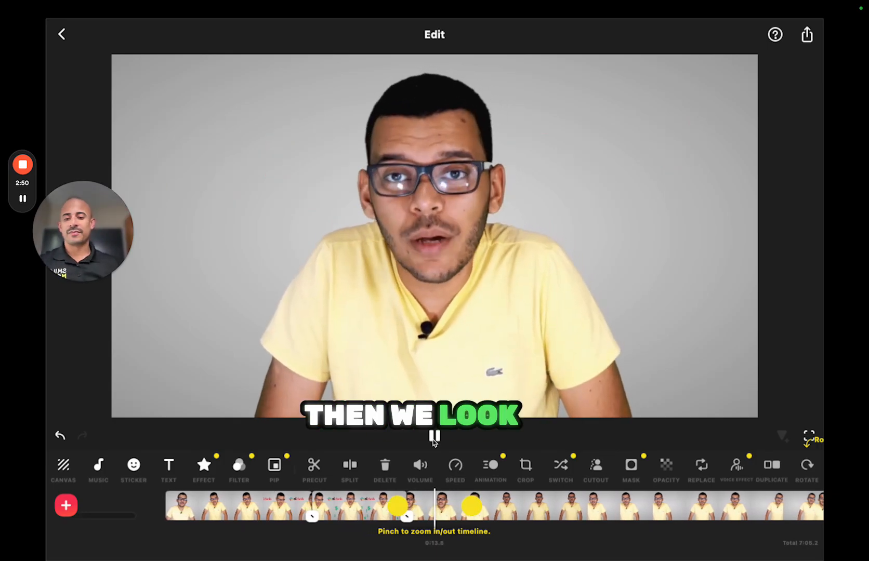
left_click(435, 436)
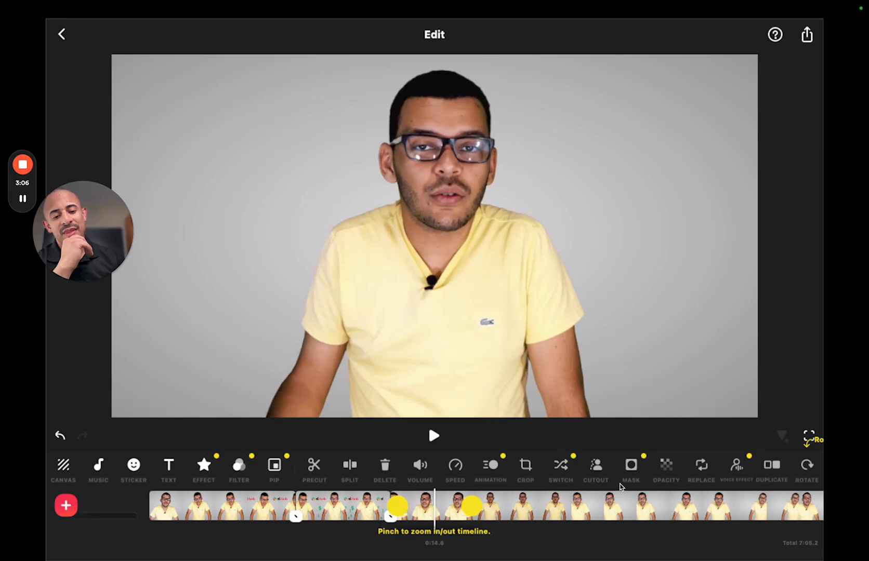
Remove the background from the last clip segment with Cutout and briefly preview the isolated man
left_click(597, 467)
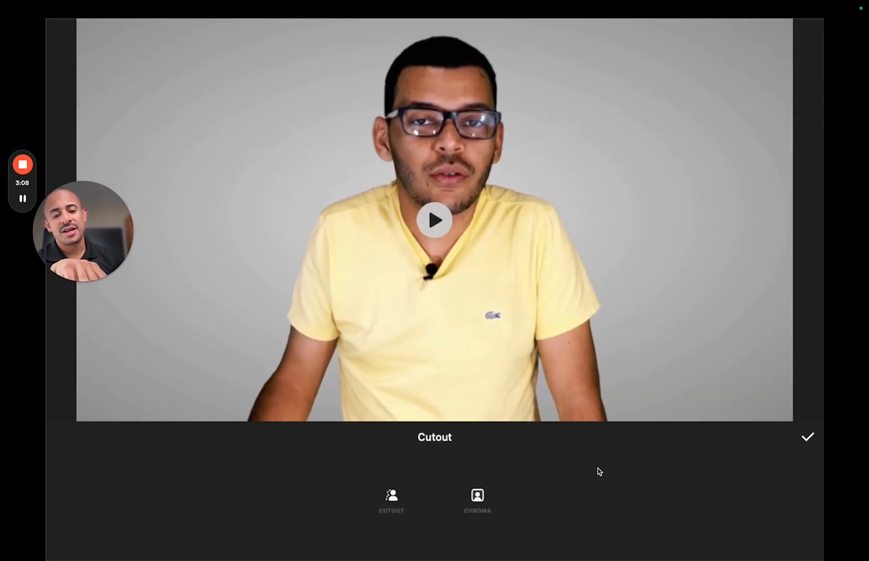
left_click(808, 438)
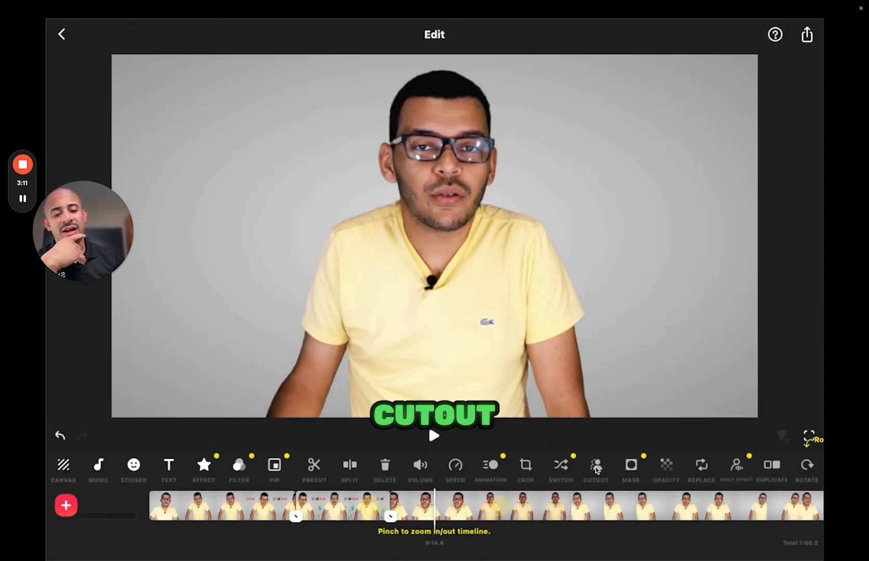
left_click(595, 468)
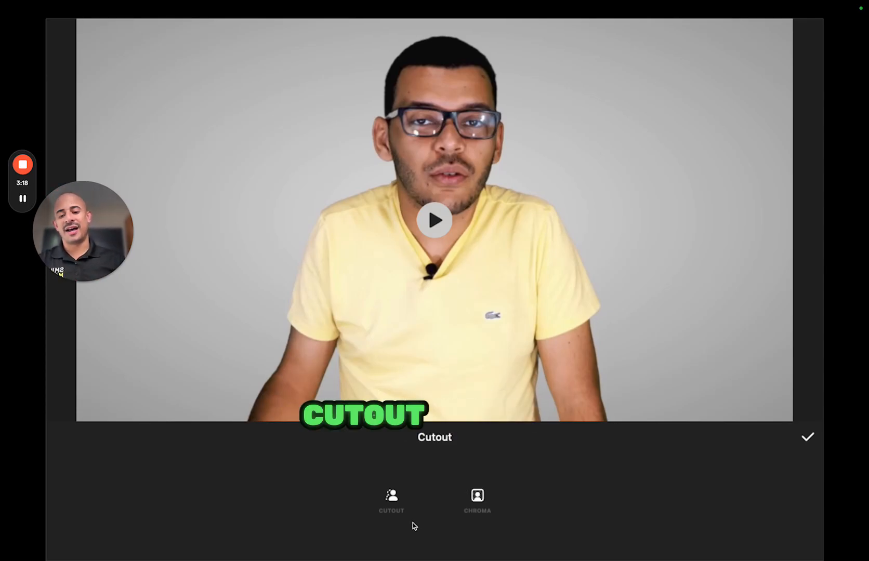
left_click(391, 500)
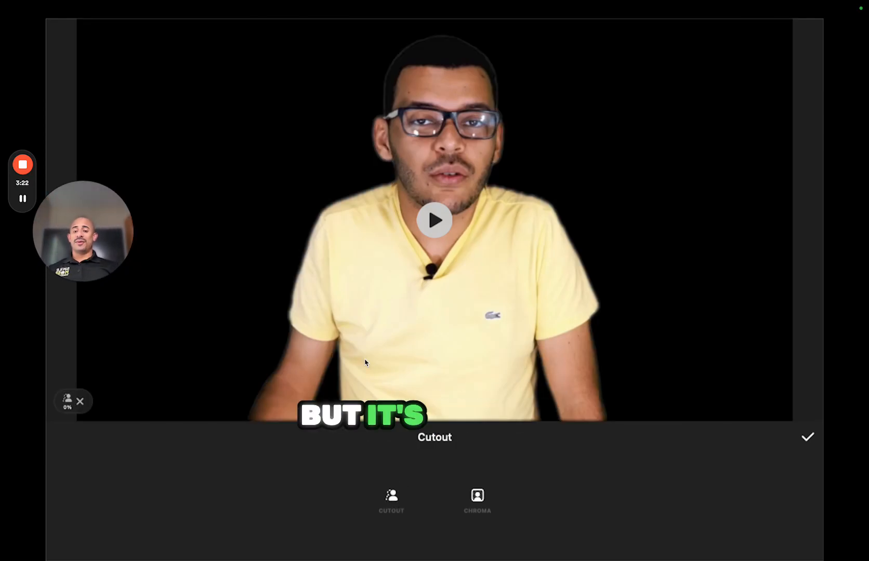
left_click(427, 212)
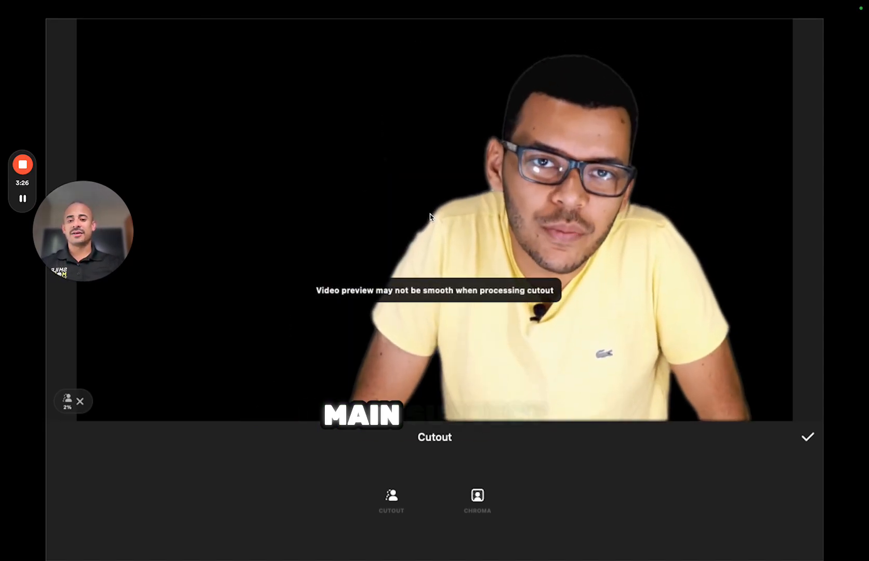
left_click(474, 234)
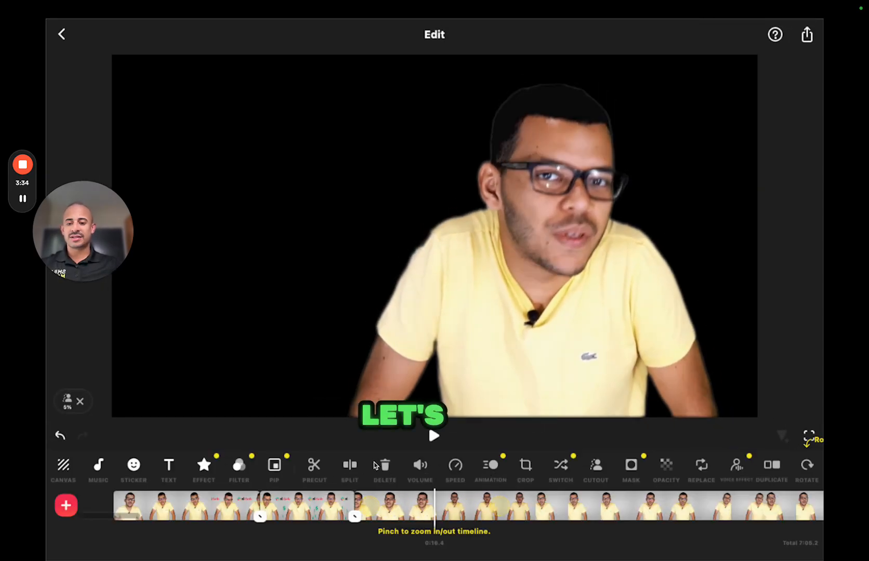
Add the 8:22 video as a picture-in-picture, shift it earlier to show the woman at the playhead, and place it beside the man
left_click(273, 465)
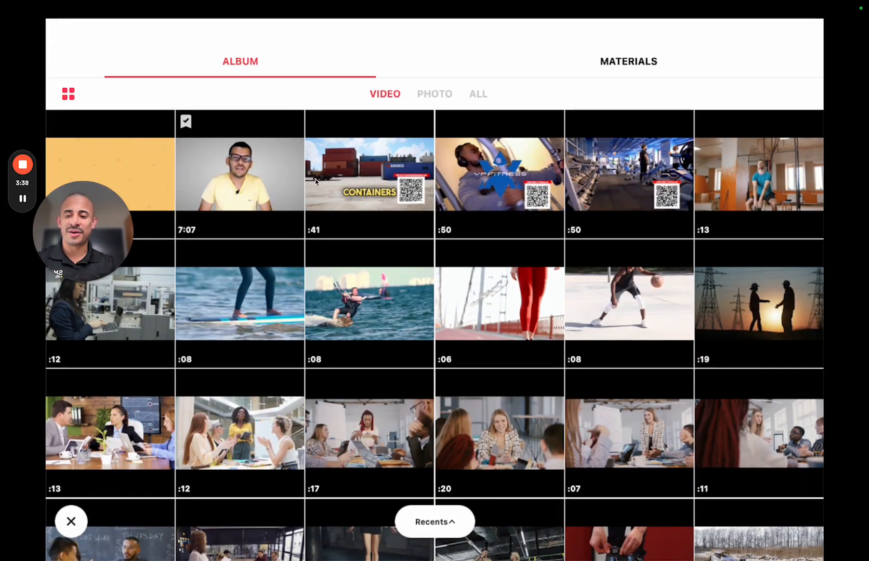
left_click(146, 176)
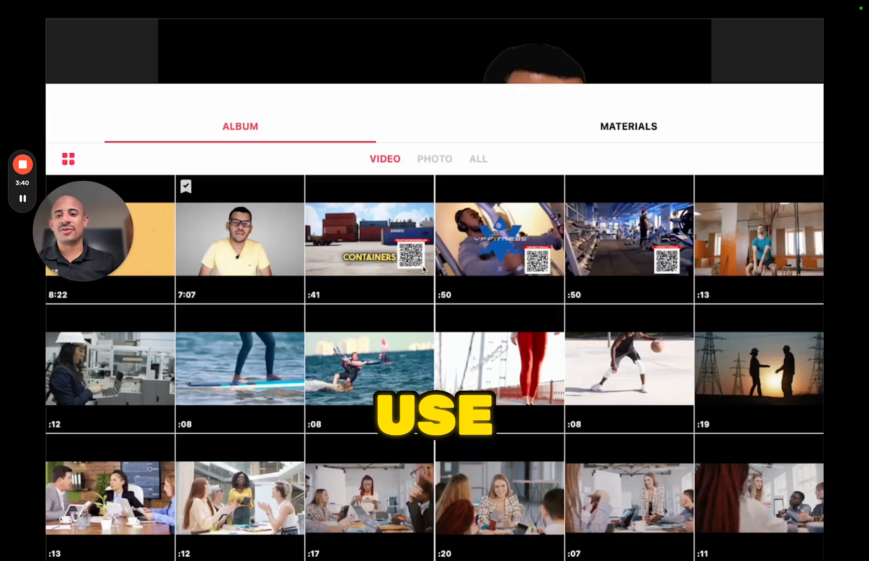
left_click(554, 442)
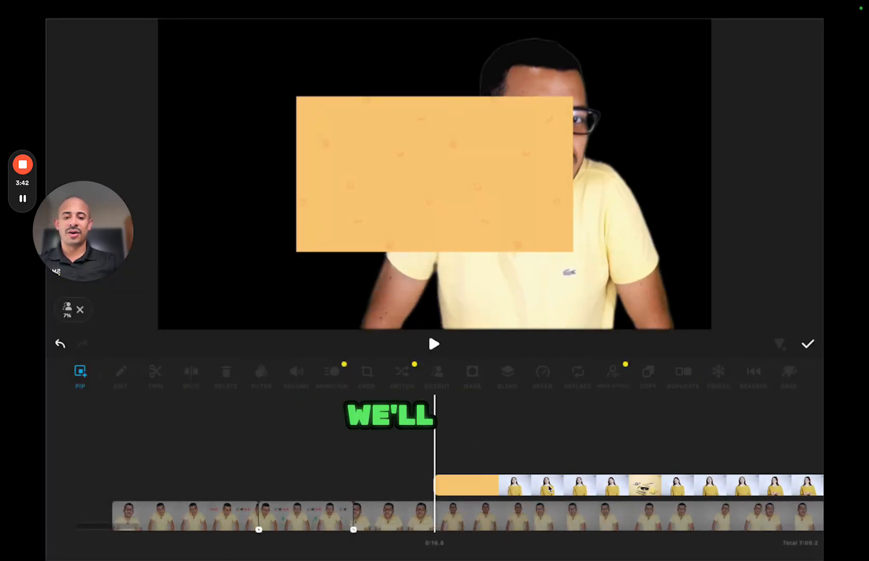
left_click_drag(547, 487, 285, 483)
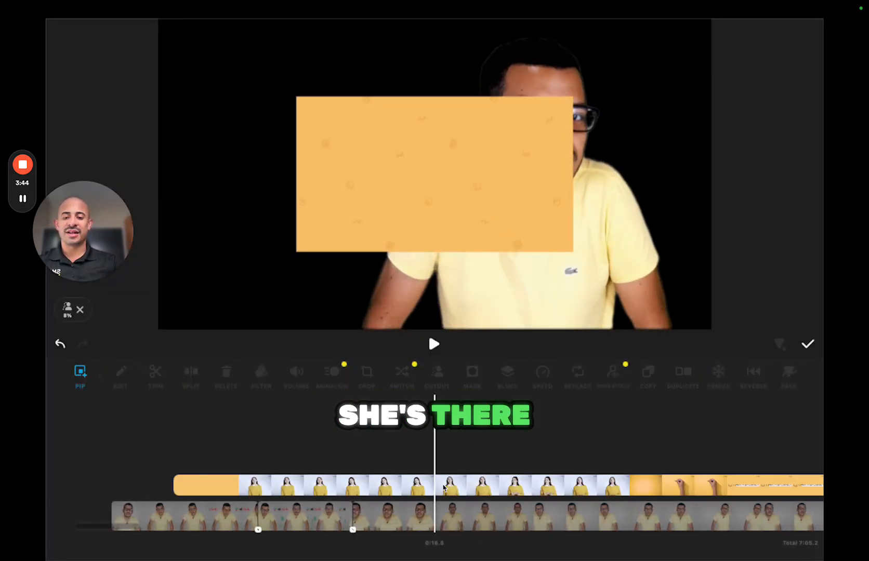
left_click_drag(452, 226, 327, 192)
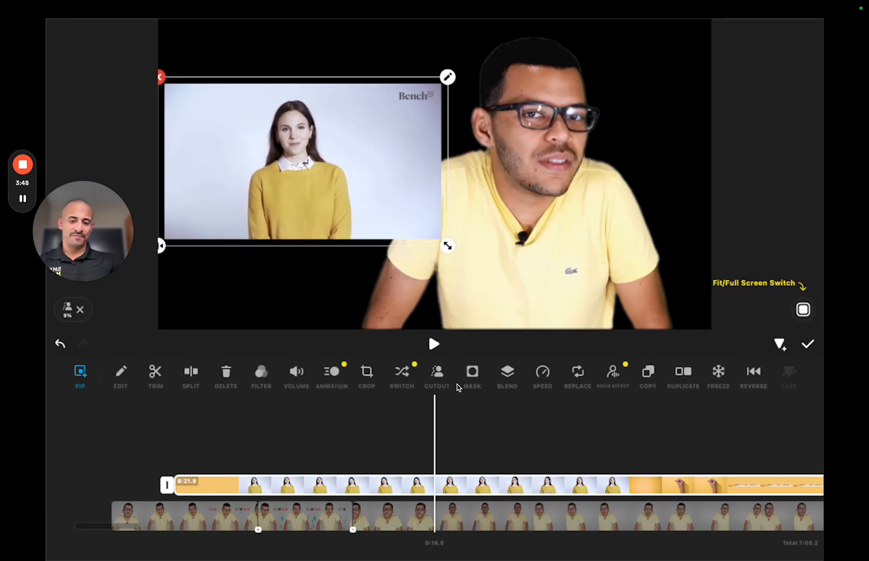
Try to remove the background of the woman's picture-in-picture clip with Cutout
left_click(438, 373)
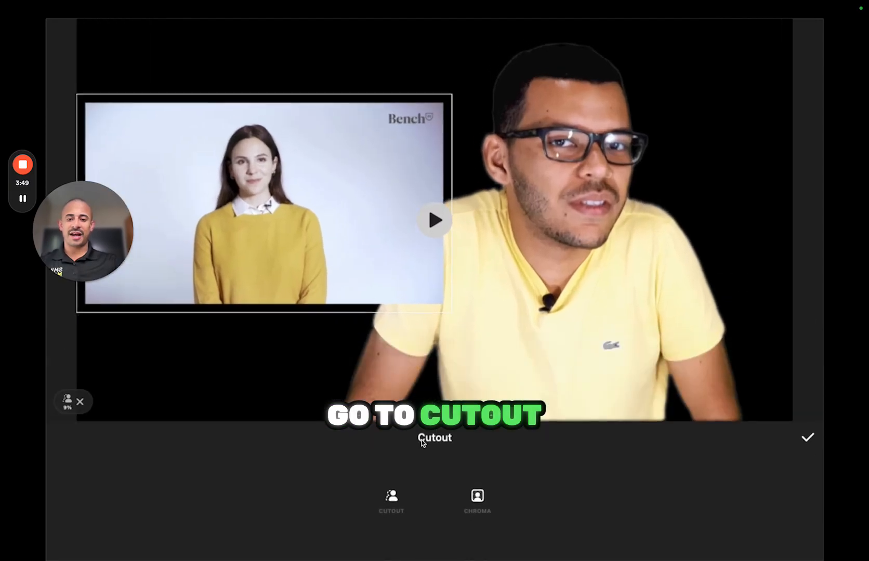
left_click(395, 498)
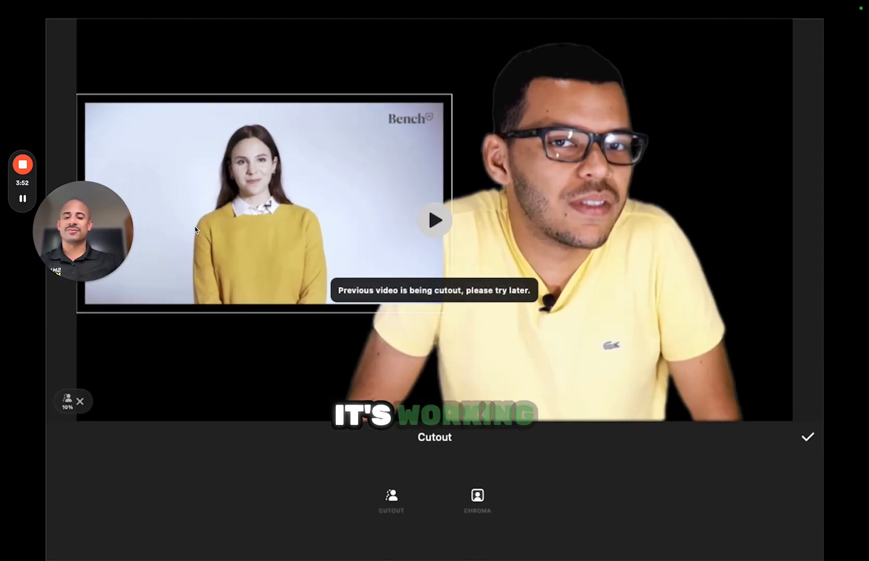
Cancel the main clip's running cutout and apply Cutout to the woman's picture-in-picture clip instead, with a short playback check
left_click(79, 401)
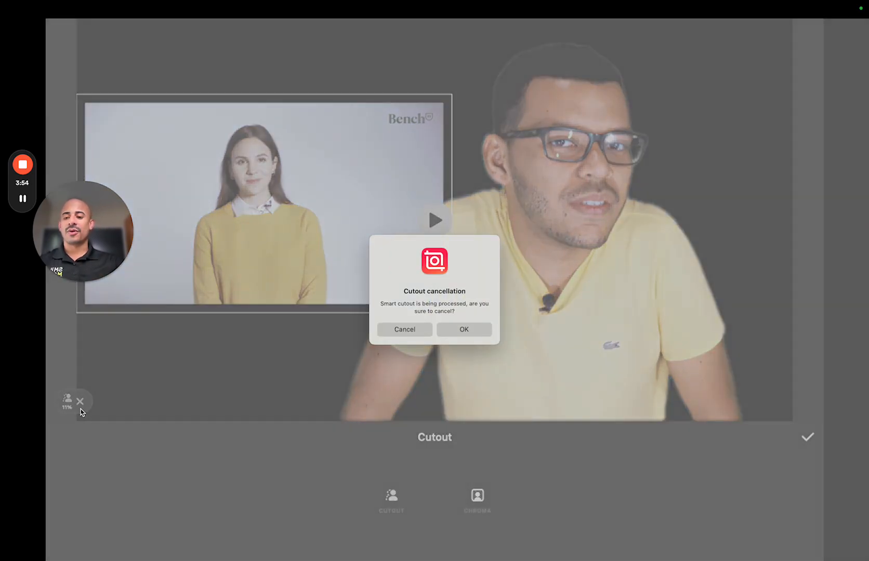
left_click(489, 329)
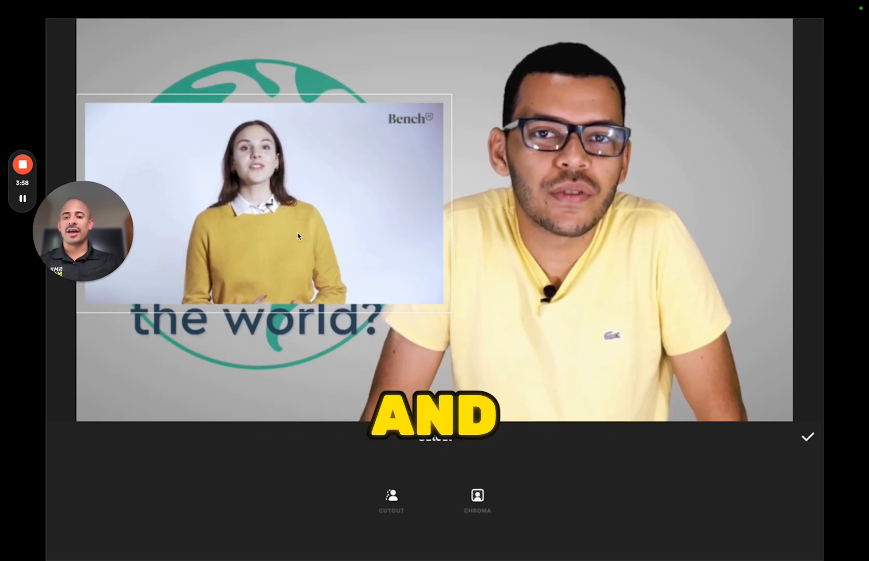
left_click(391, 498)
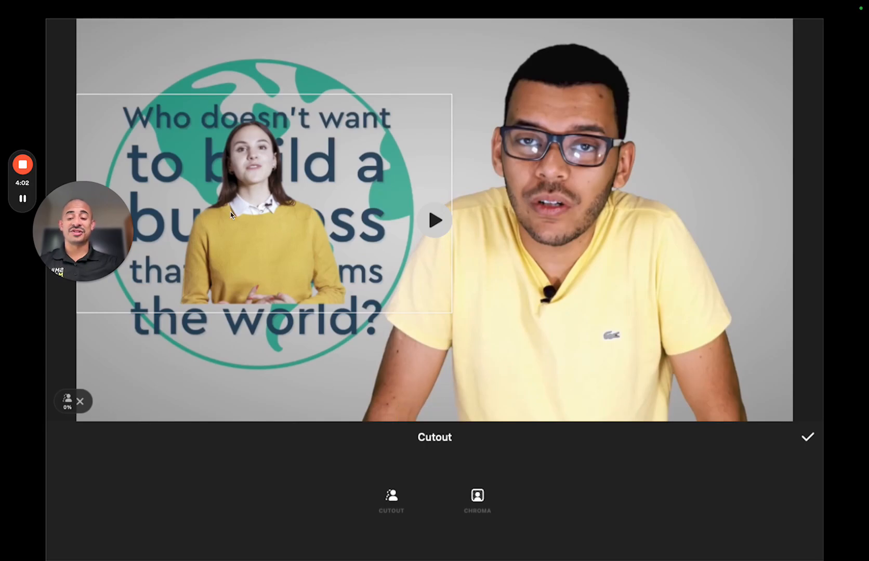
left_click(807, 439)
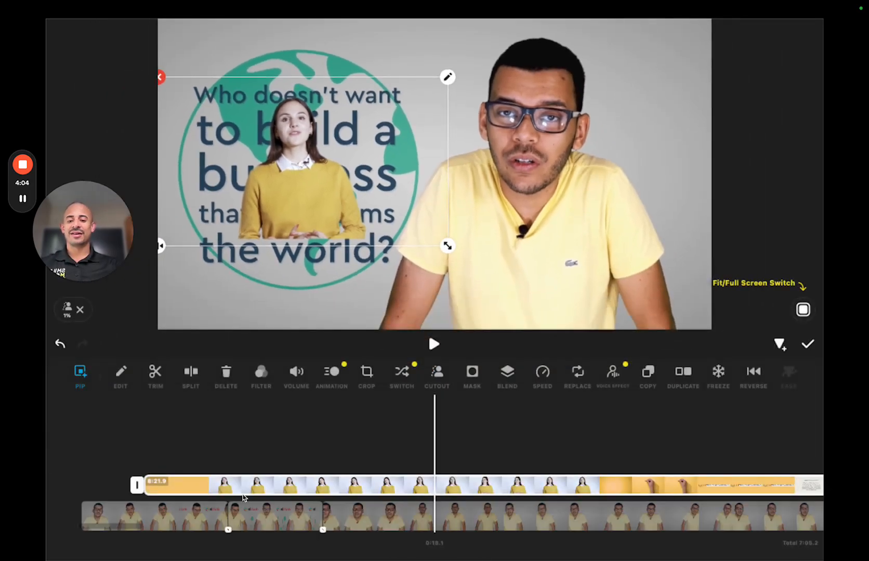
left_click(435, 345)
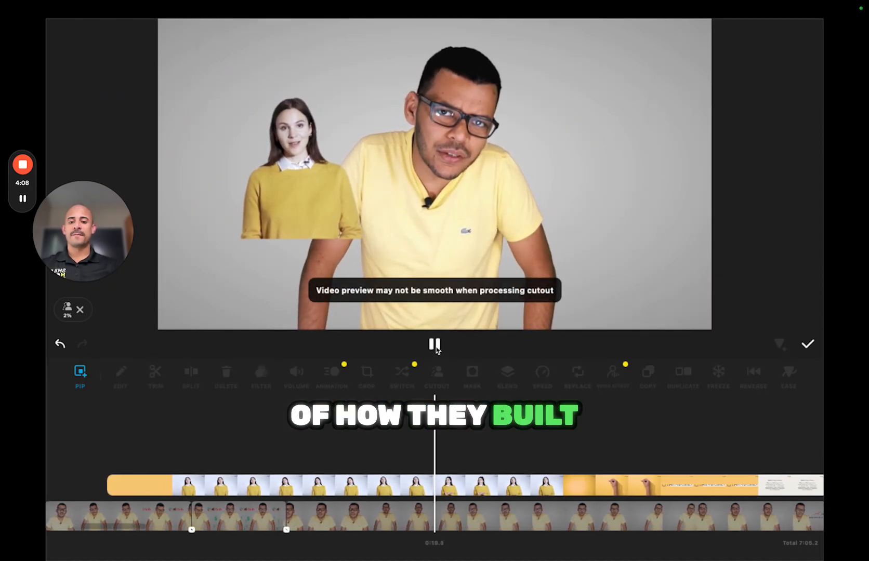
left_click(434, 346)
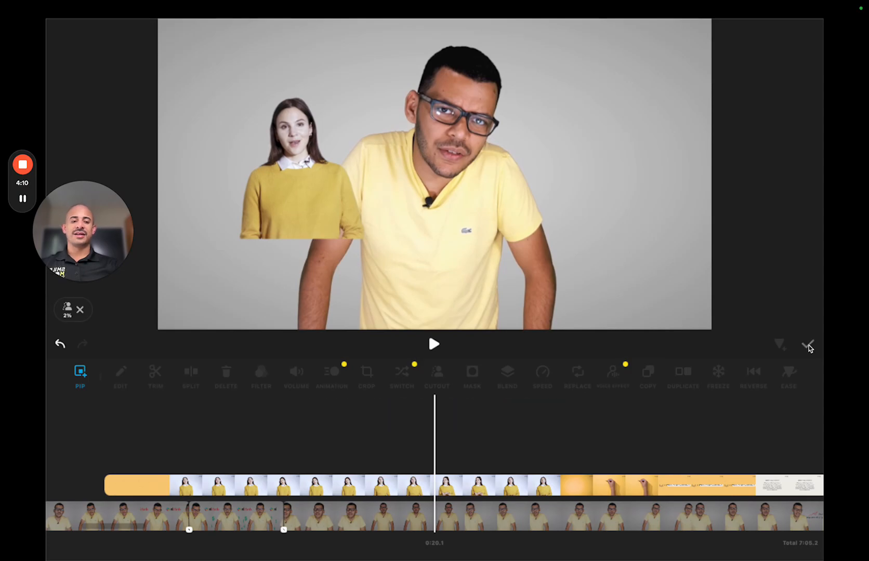
Mute the last segment of the main video by setting its volume to 0%
left_click(206, 514)
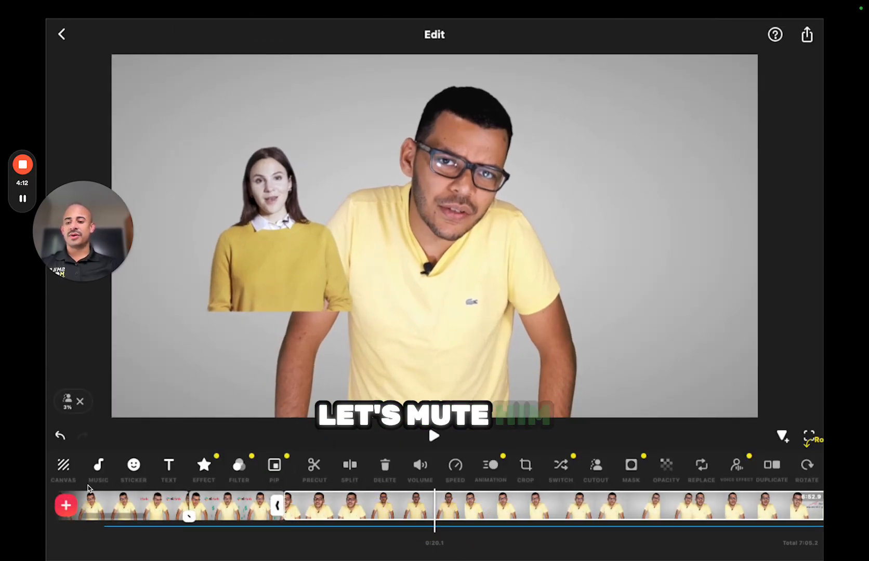
left_click(90, 500)
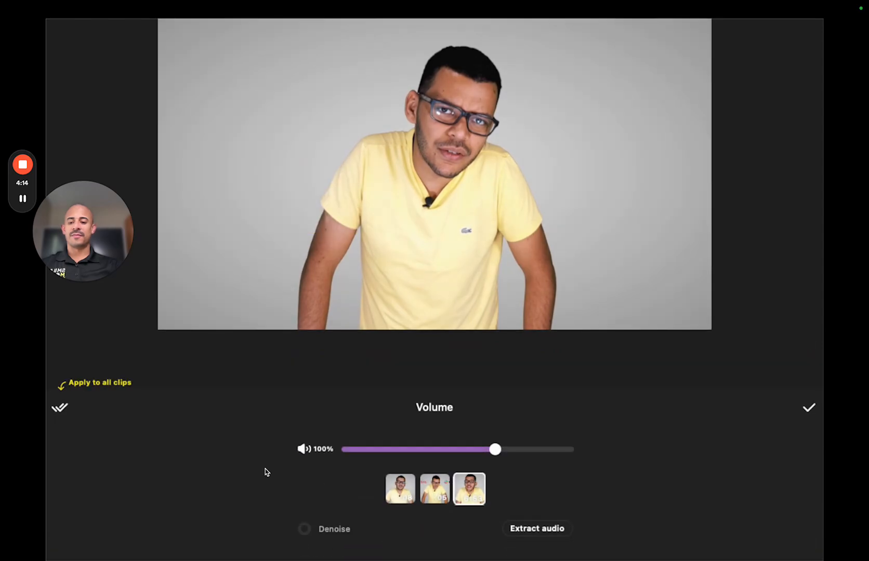
left_click_drag(486, 451, 343, 450)
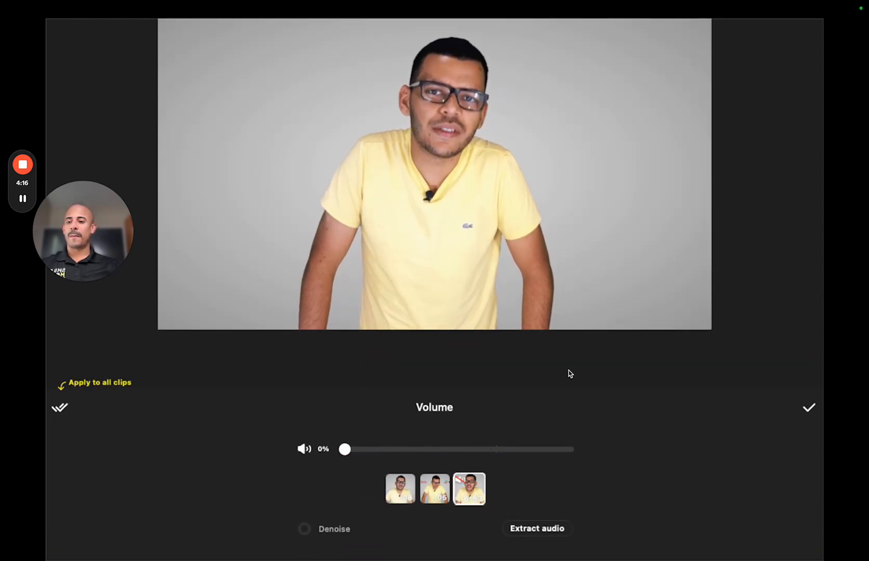
left_click(808, 408)
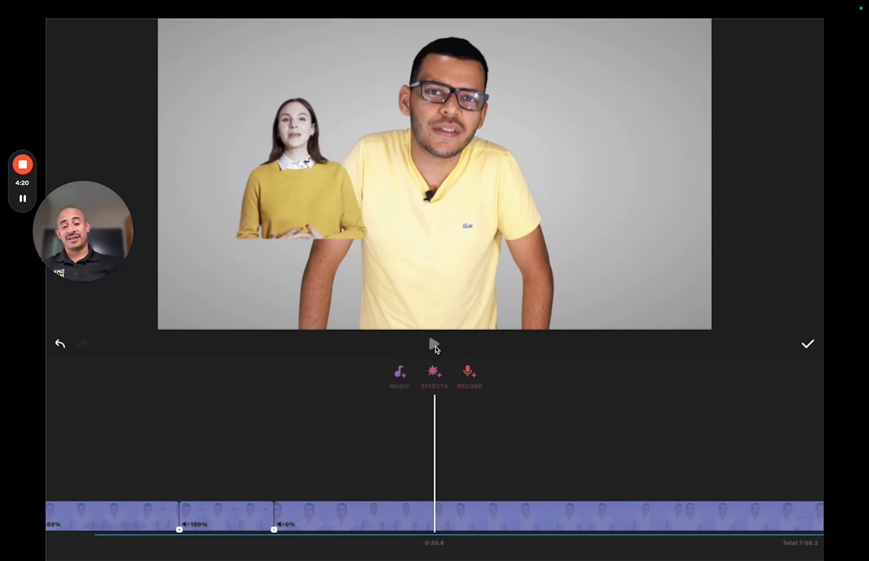
Play back the muted segment with the woman's overlay and pause at 0:28.1, where the hand with the pen is shown
left_click(435, 345)
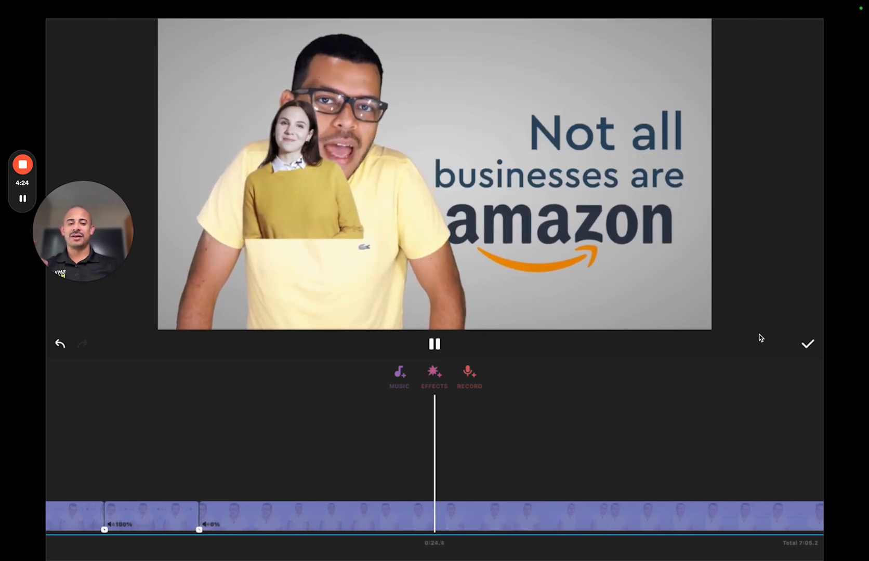
left_click(806, 344)
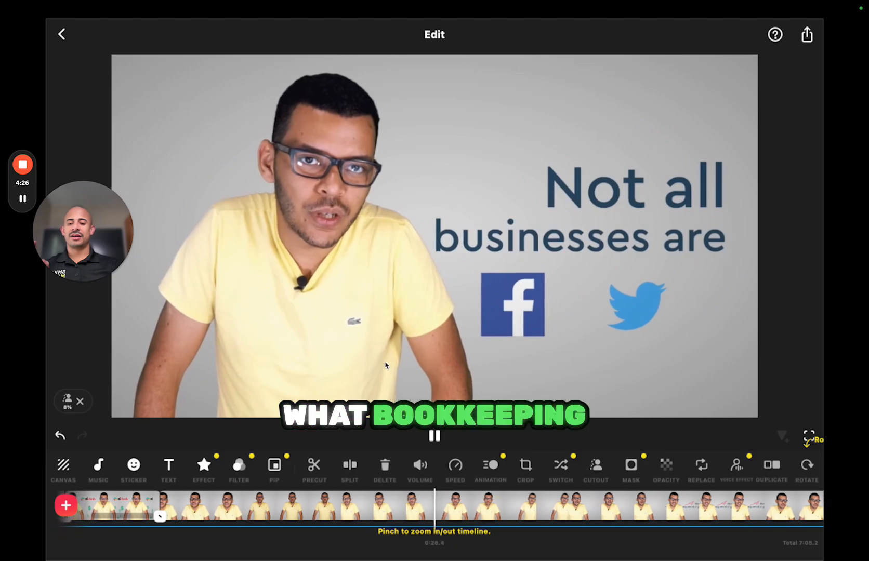
left_click(438, 439)
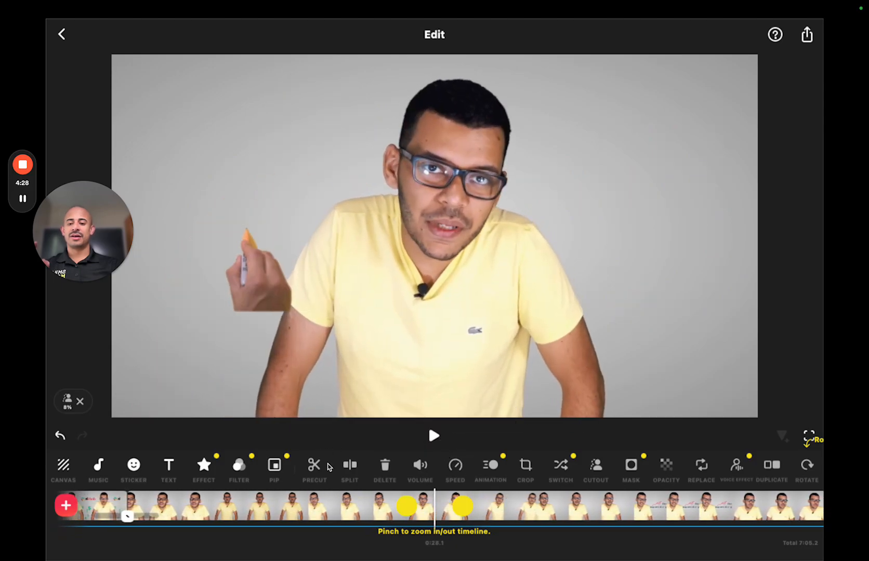
Select the picture-in-picture clip and reposition it so the hand with the pen lies over the man's shirt
left_click(276, 466)
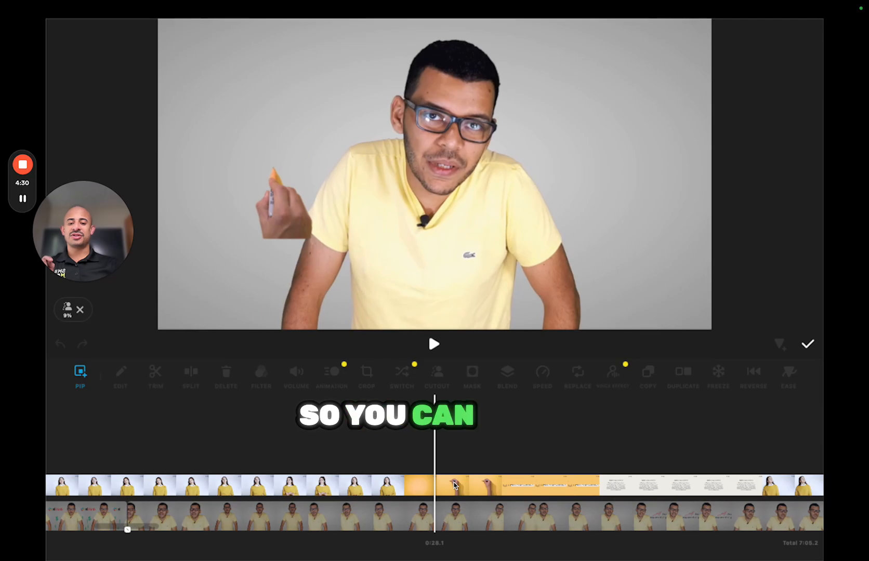
left_click(454, 486)
left_click_drag(353, 229, 441, 221)
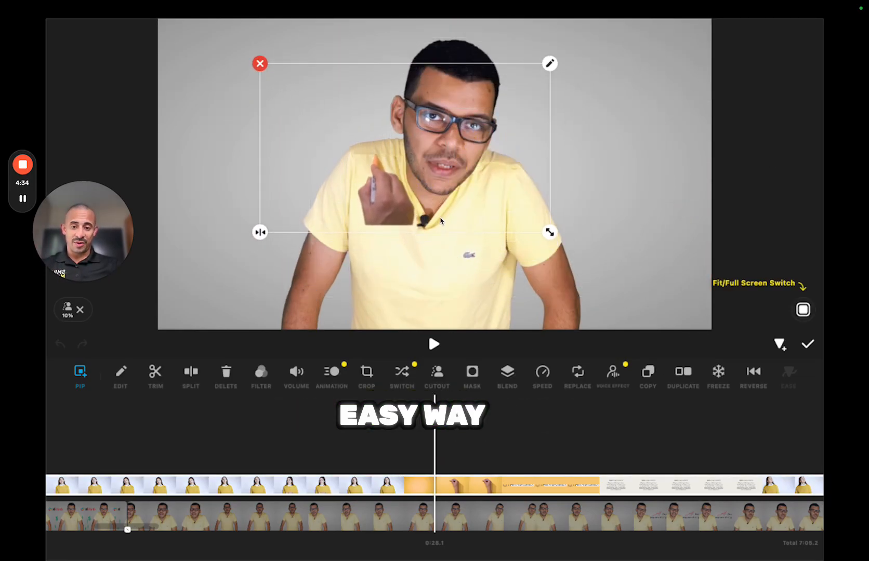
left_click(441, 221)
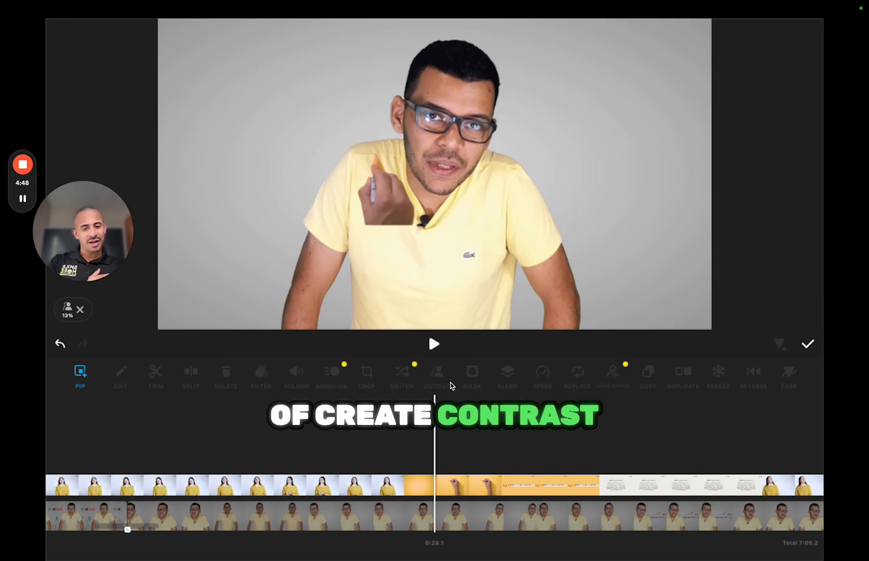
Cancel the Smart cutout being processed on the picture-in-picture clip
left_click(442, 489)
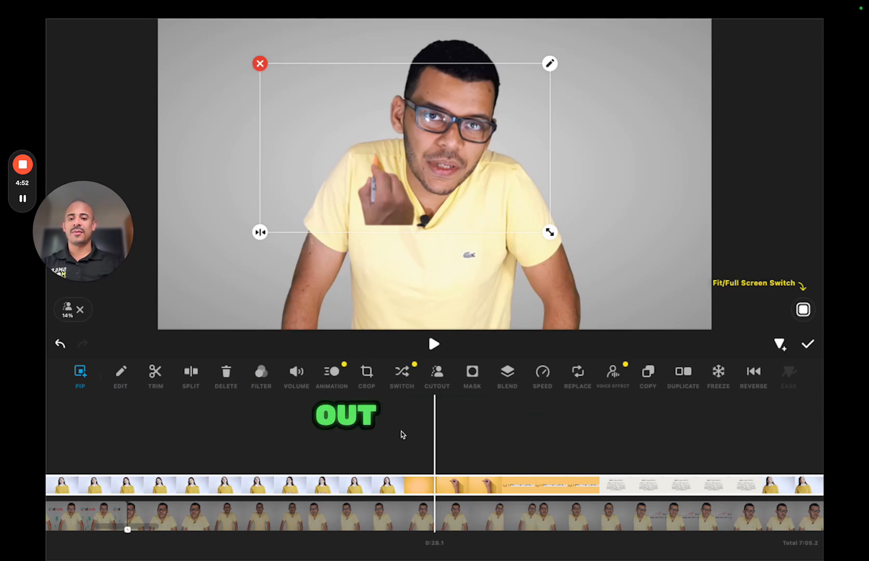
left_click(80, 310)
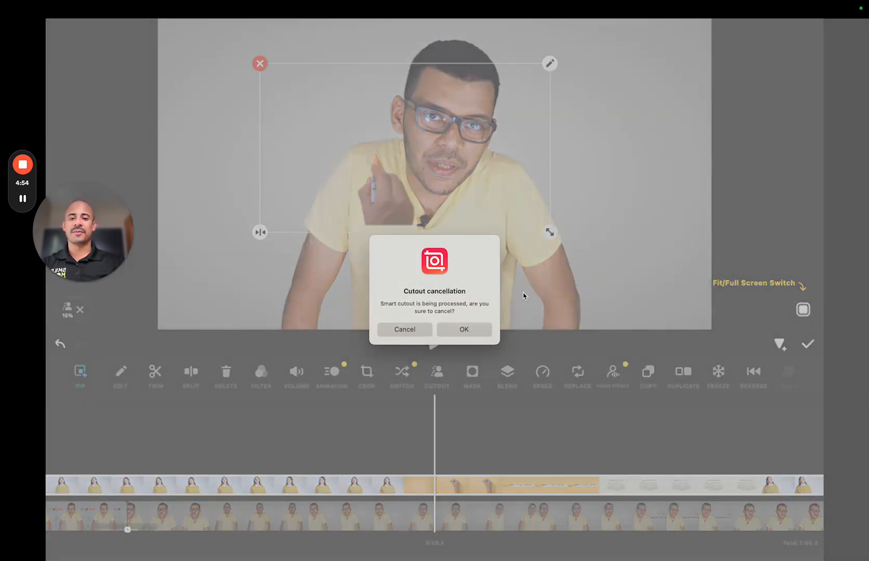
left_click(460, 330)
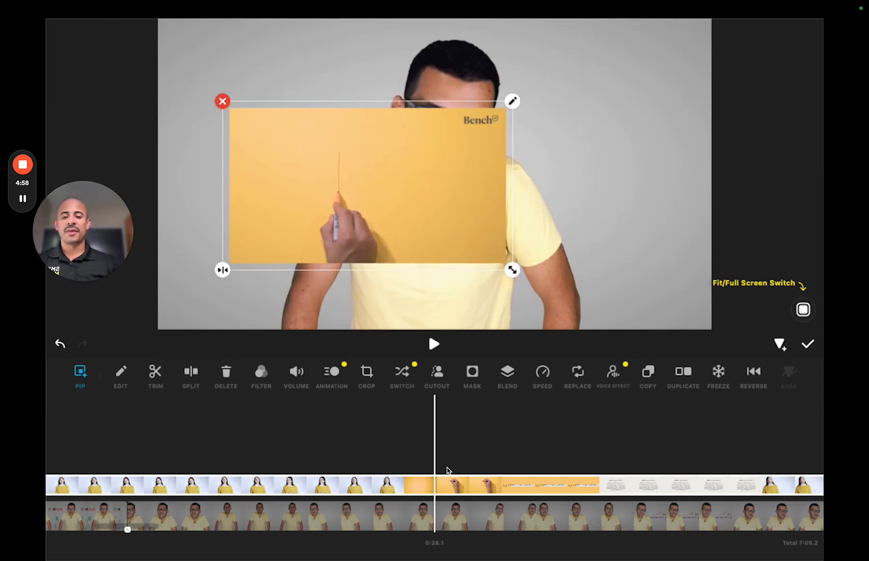
At 0:26.9, key out the yellow background behind the calculator in the picture-in-picture clip with Chroma
left_click_drag(447, 471, 557, 474)
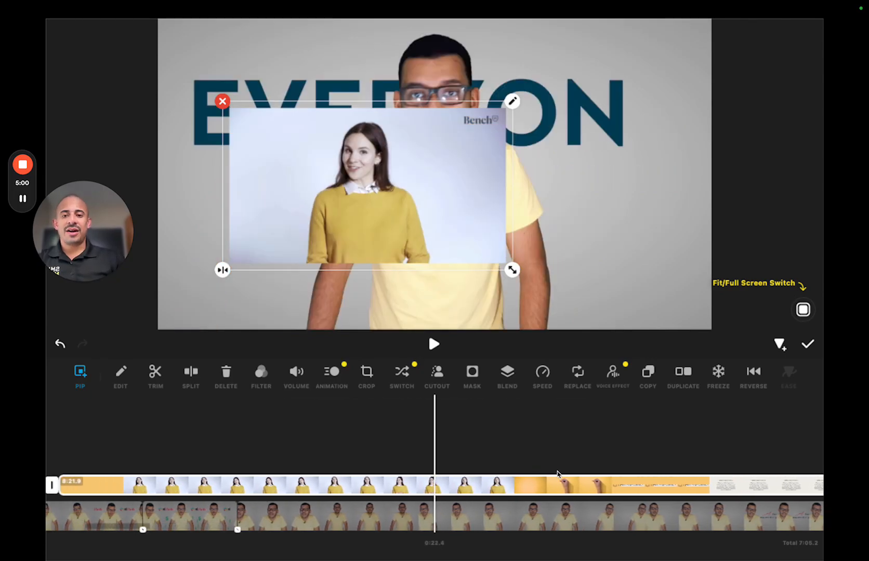
left_click_drag(498, 489, 404, 488)
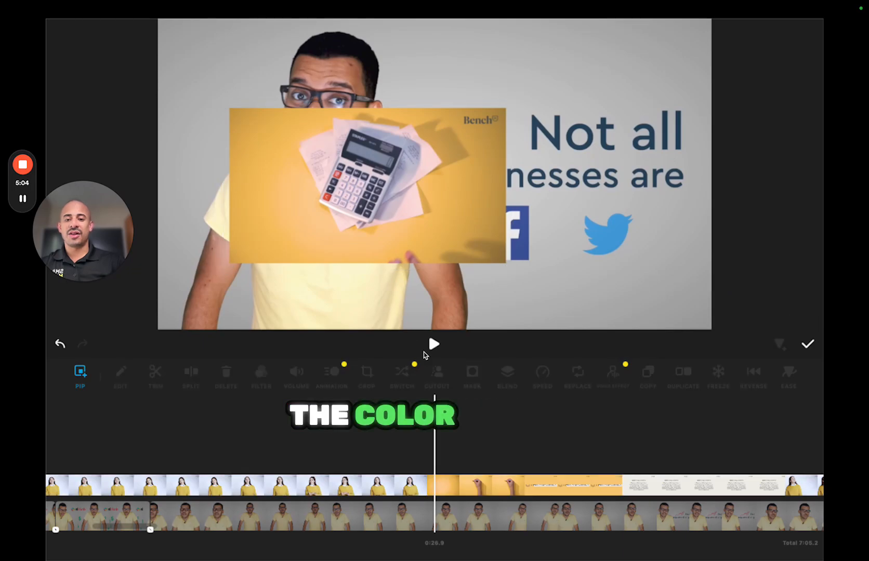
left_click(437, 376)
left_click(478, 495)
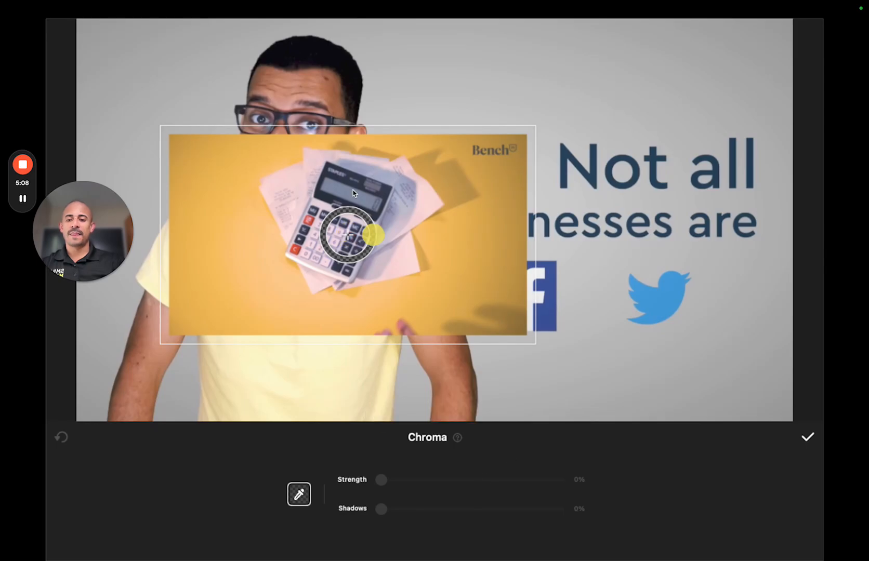
mouse_move(373, 235)
left_mouse_down()
mouse_move(424, 266)
mouse_move(473, 252)
mouse_move(496, 313)
mouse_move(244, 224)
mouse_move(246, 185)
mouse_move(234, 225)
left_mouse_up()
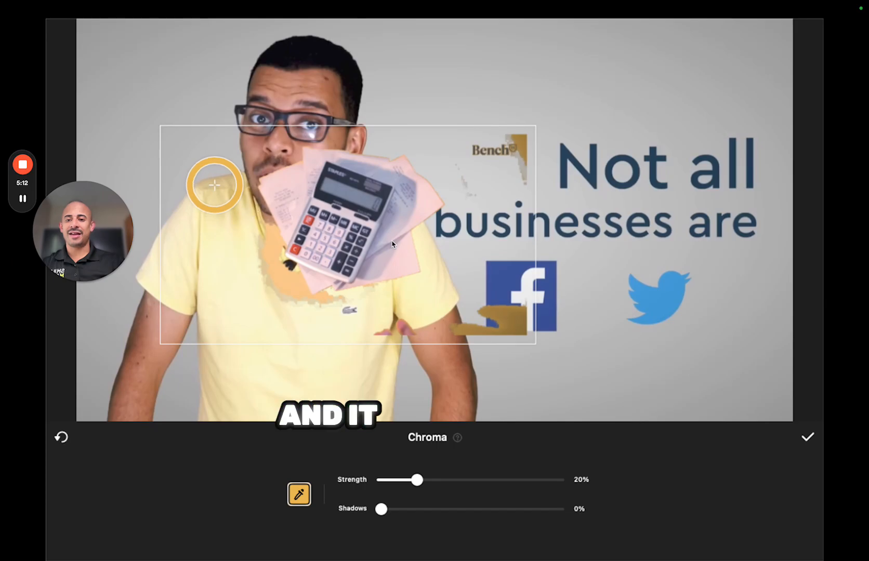
Set the Chroma strength to 100% and the shadows to 100%
left_click_drag(417, 480, 574, 482)
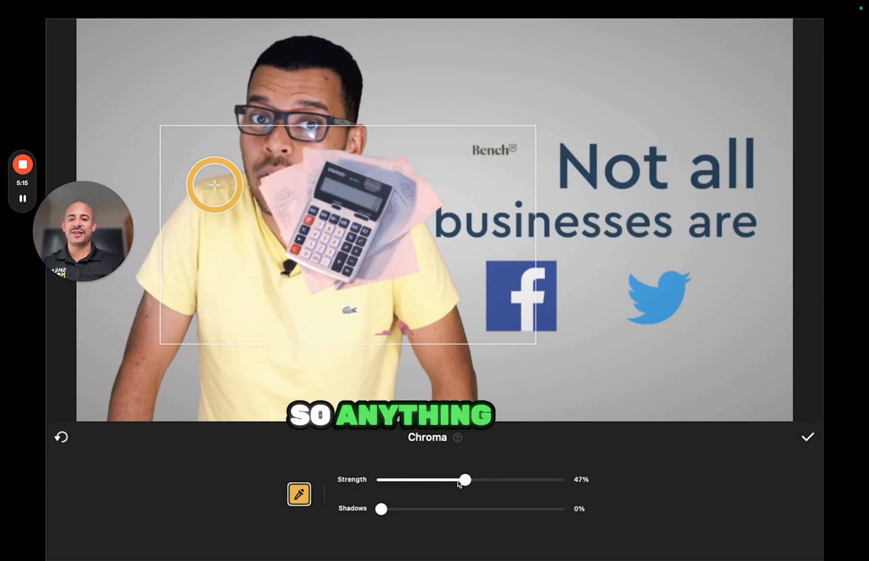
mouse_move(464, 479)
left_mouse_down()
mouse_move(382, 479)
mouse_move(430, 485)
left_mouse_up()
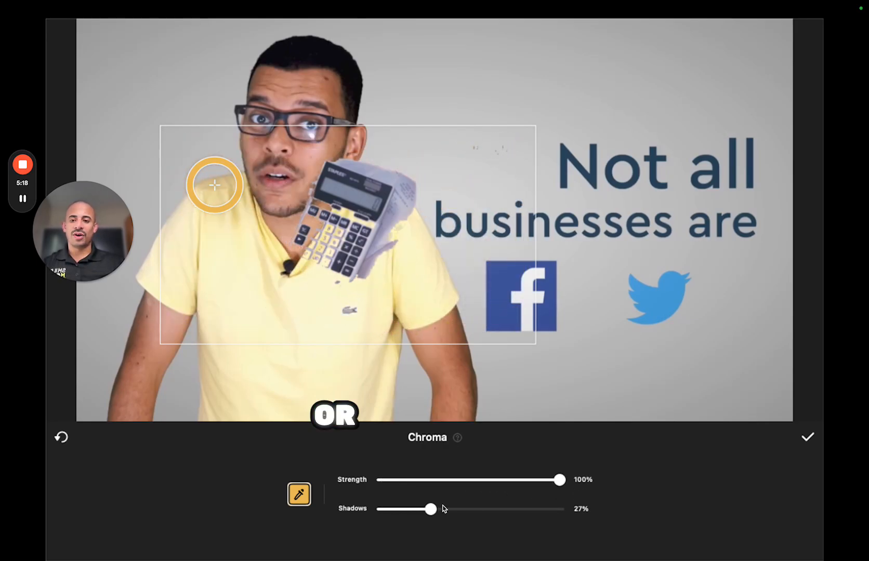
left_click_drag(443, 507, 303, 492)
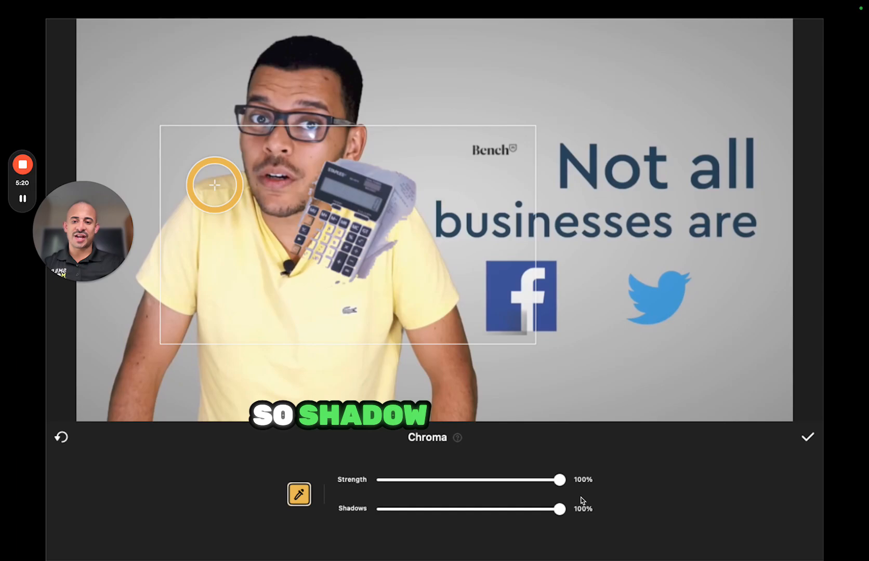
Try the calculator's dark colour as the Chroma key, return the key colour to the yellow background and apply it
left_click(325, 168)
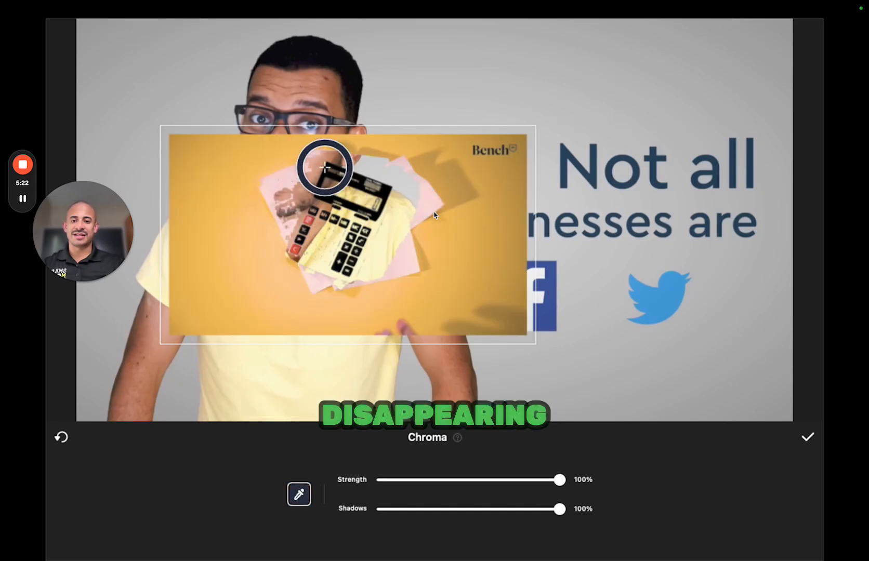
left_click_drag(434, 213, 350, 285)
left_click(808, 437)
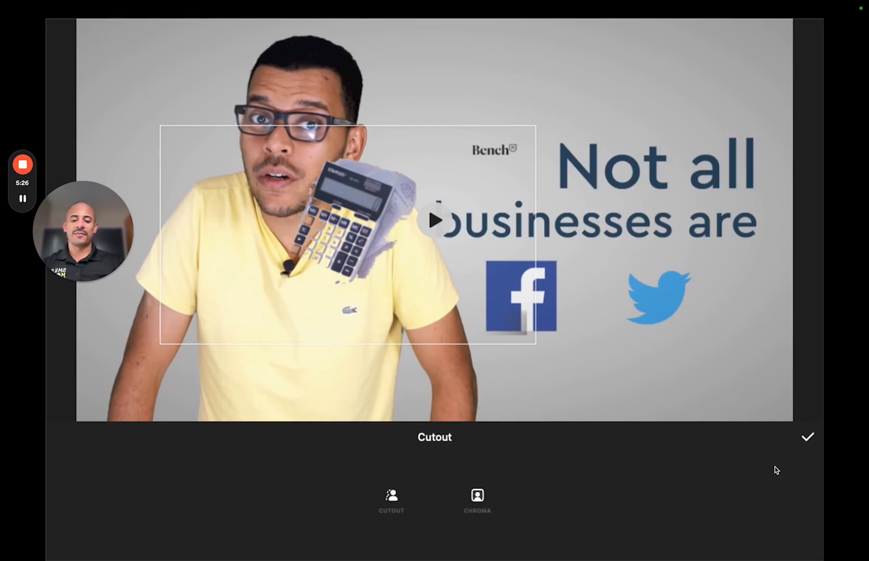
left_click(807, 437)
Move the keyed overlay up over the man's head, and delete that picture-in-picture clip with the playhead back at 0:18.7
left_click_drag(414, 198, 526, 131)
left_click_drag(486, 487, 655, 473)
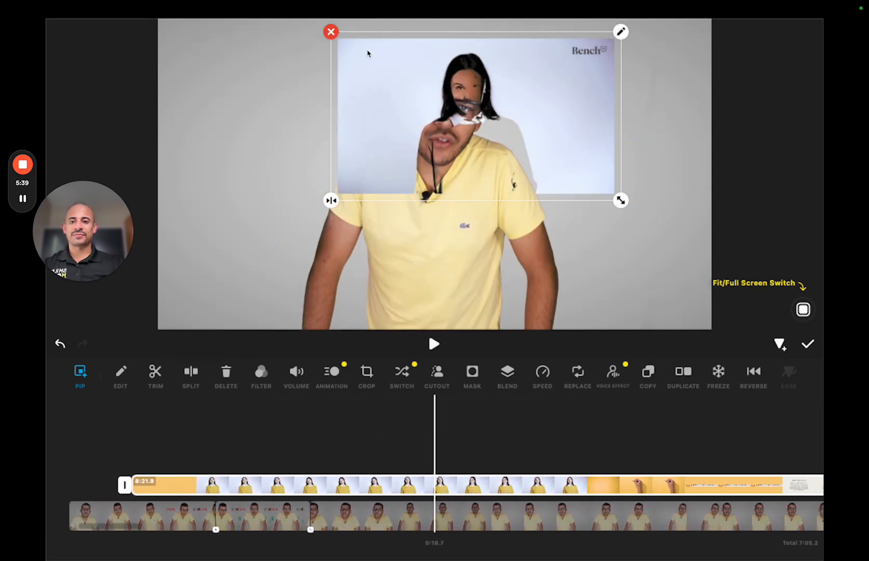
left_click(331, 32)
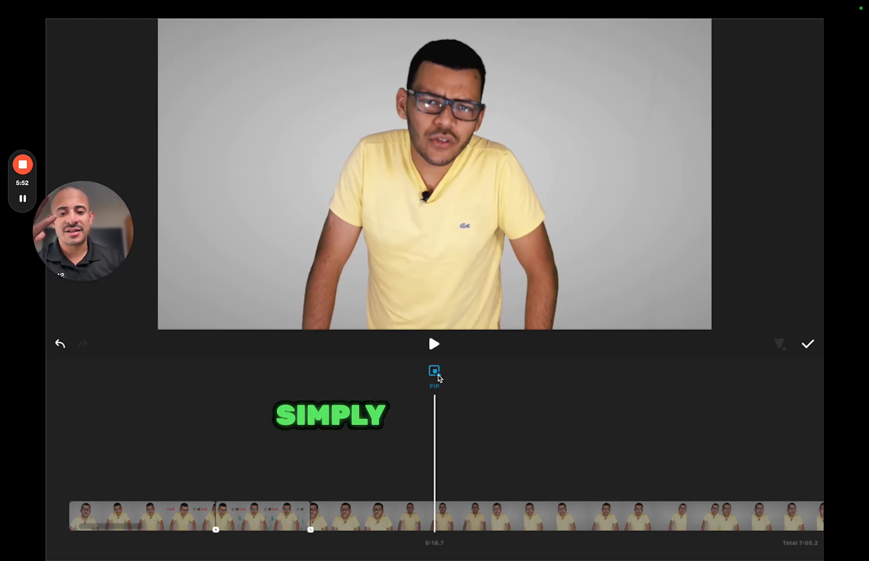
Add the 8-second kitesurfing video as a picture-in-picture at 0:18.7 and review it, ending with the playhead at 0:22.2
left_click(437, 374)
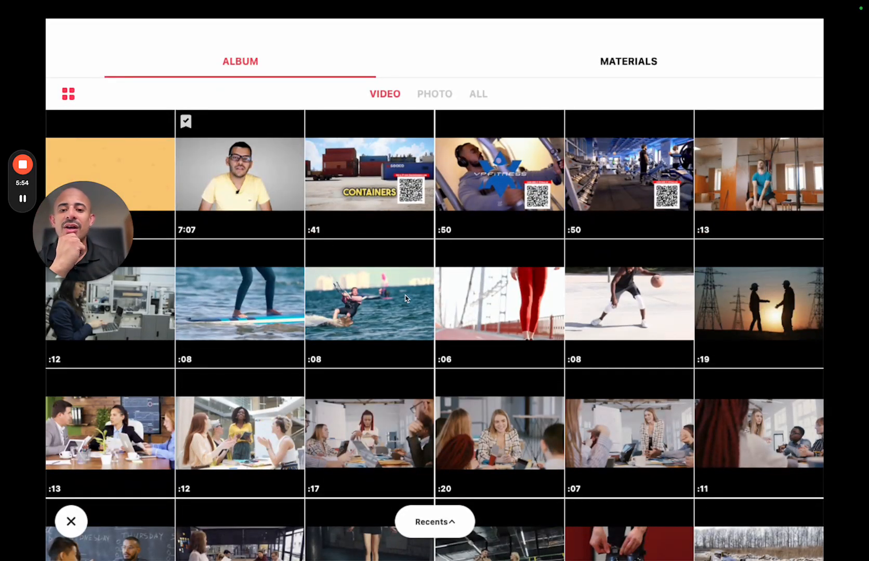
left_click(406, 298)
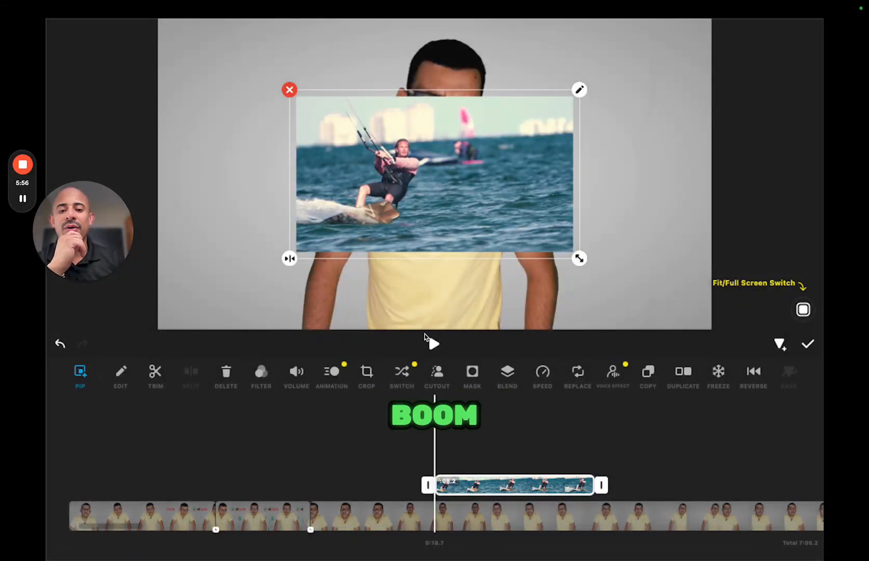
left_click(433, 343)
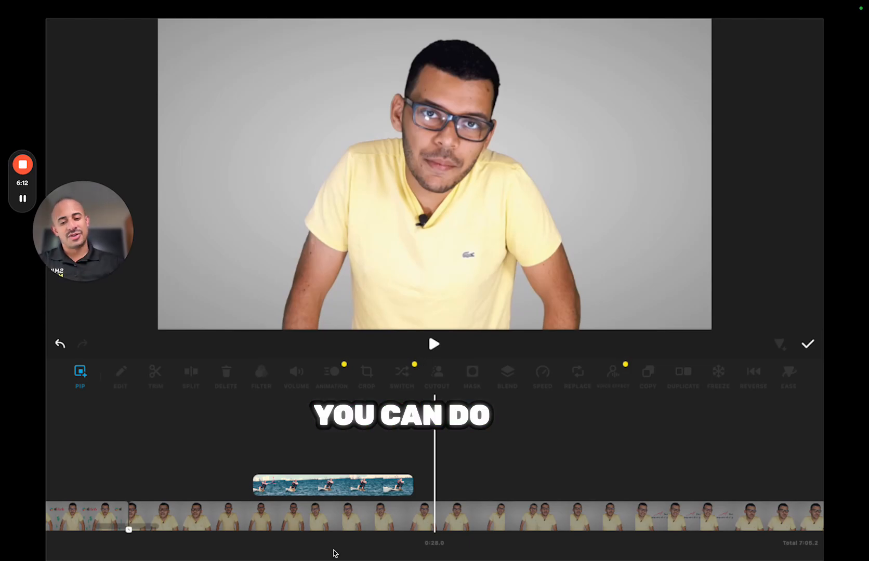
left_click(341, 487)
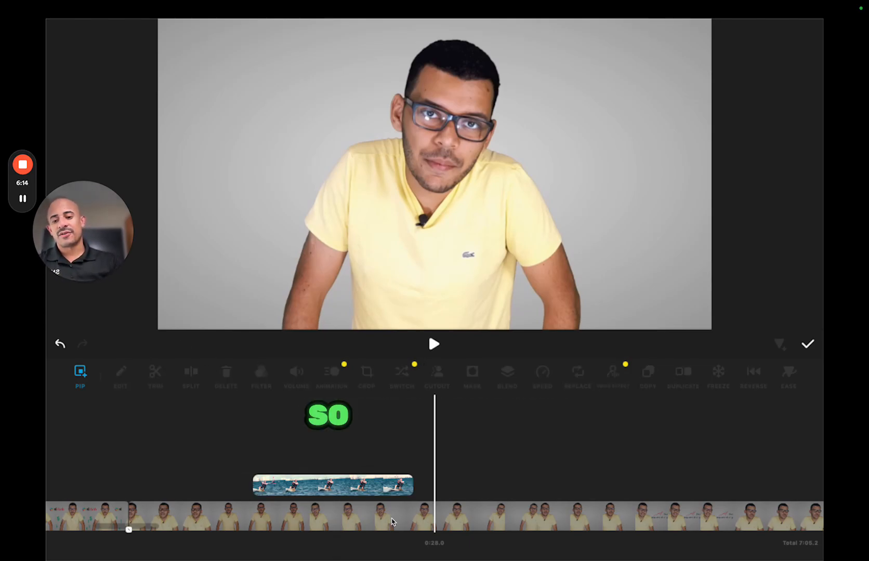
left_click_drag(353, 461, 475, 456)
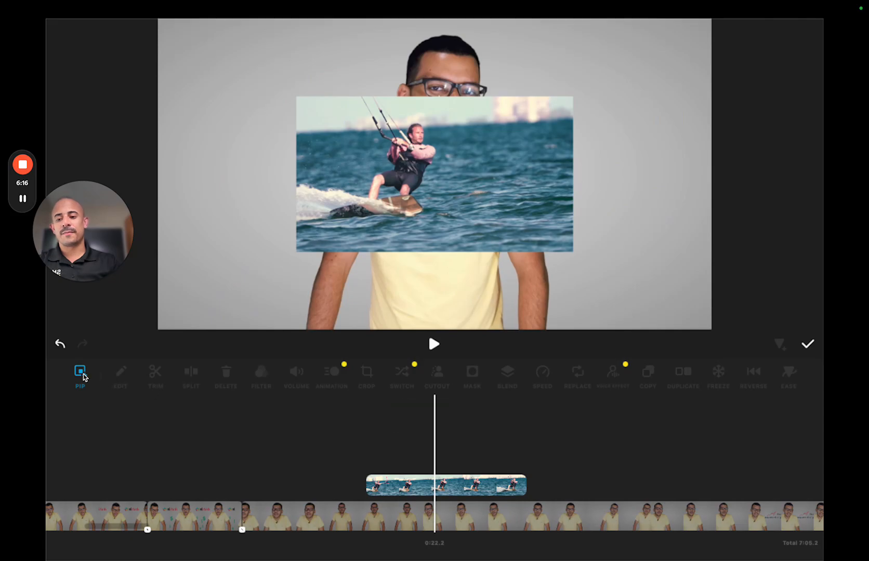
Add the 13-second kettlebell gym video as a picture-in-picture in the frame's lower-left quarter, and shift its clip to start before the kitesurfing clip
left_click(84, 374)
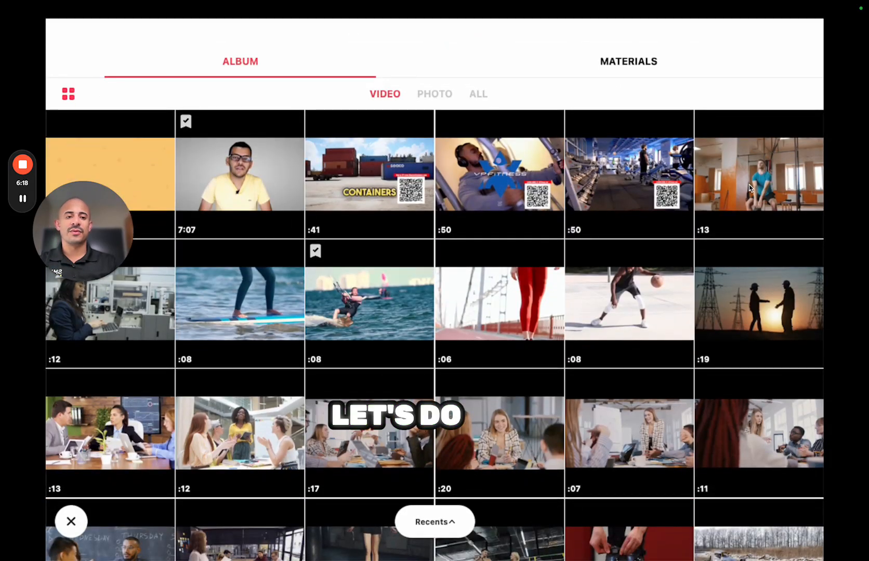
left_click(749, 185)
left_click_drag(456, 265, 319, 317)
left_click_drag(499, 459, 428, 423)
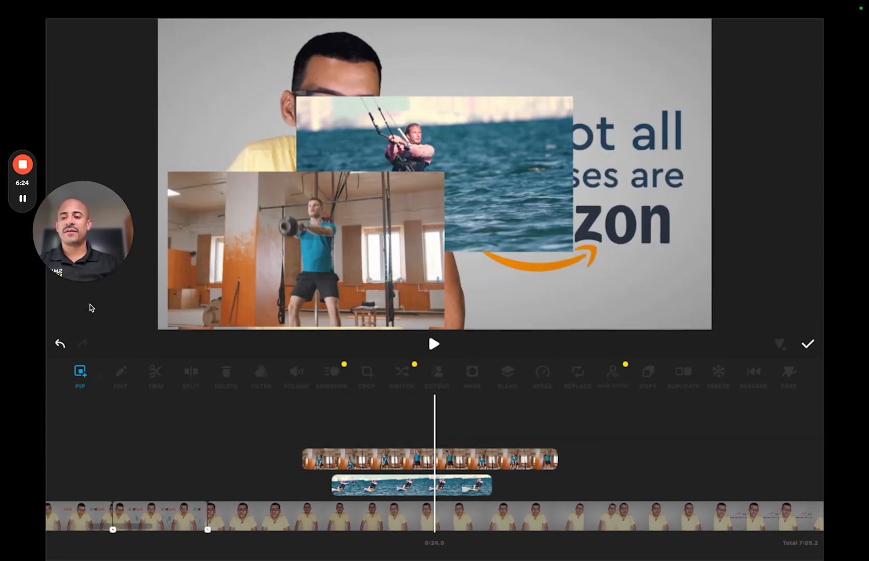
Add the 6-second video of the woman in red as a picture-in-picture in the frame's lower-right quarter, and shift its clip earlier across the playhead
left_click(80, 373)
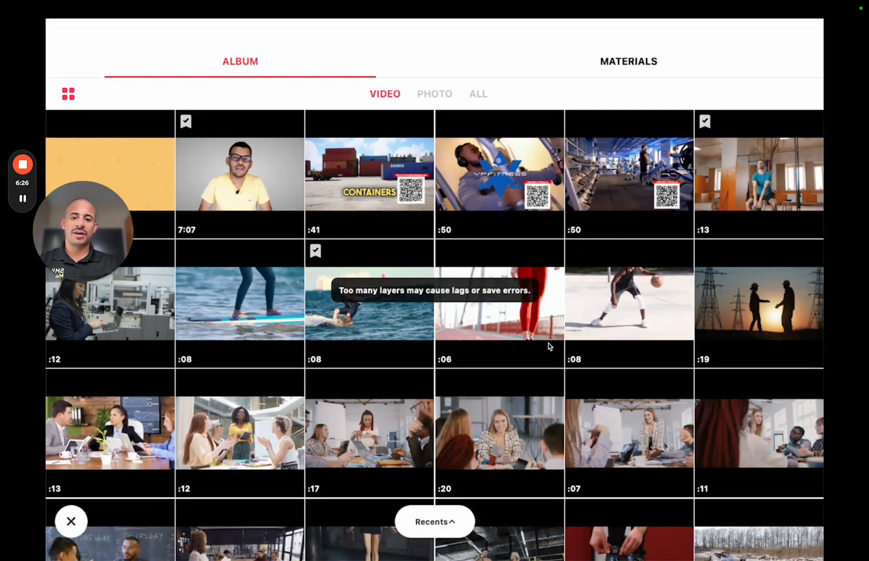
left_click(512, 319)
left_click_drag(478, 228, 623, 345)
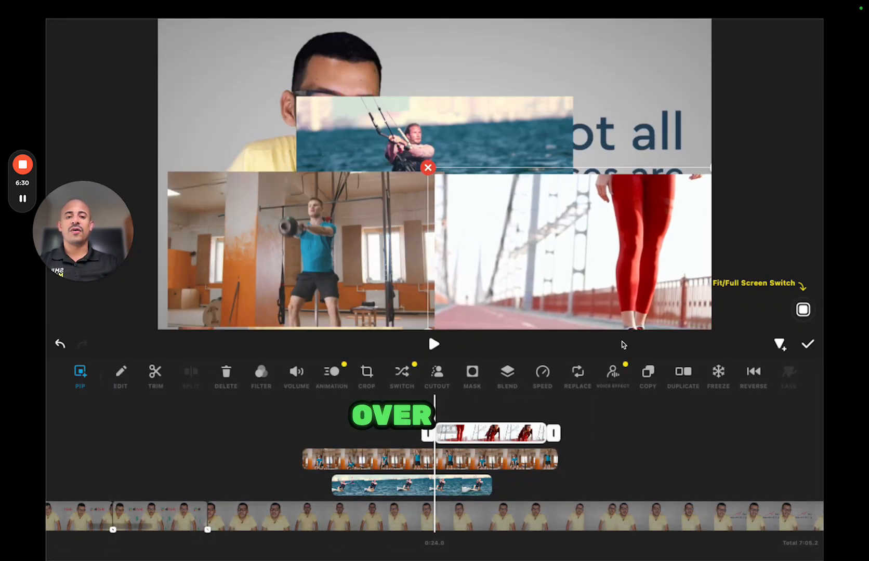
left_click_drag(460, 439, 393, 439)
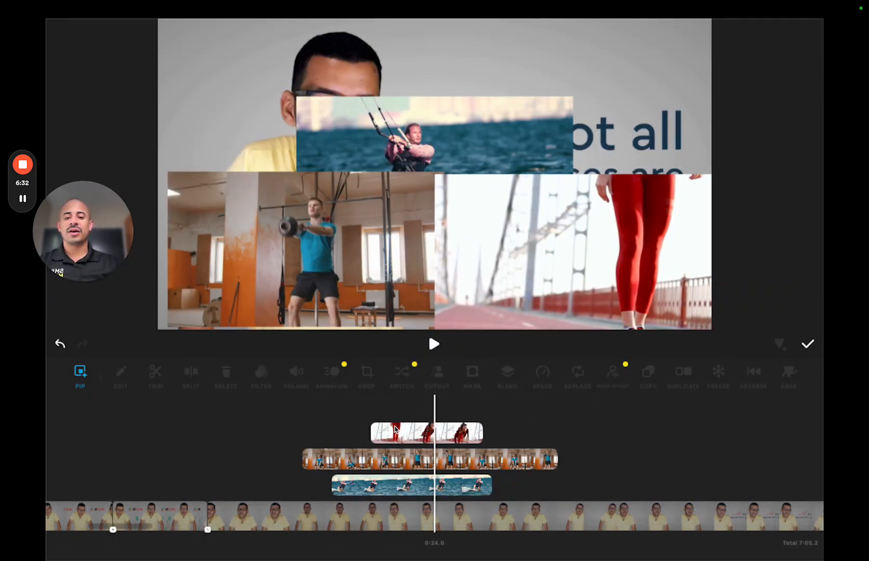
Add the 12-second video of the woman with a laptop as a picture-in-picture at 0:24.0 and place it in the frame's upper-left quarter
left_click(80, 375)
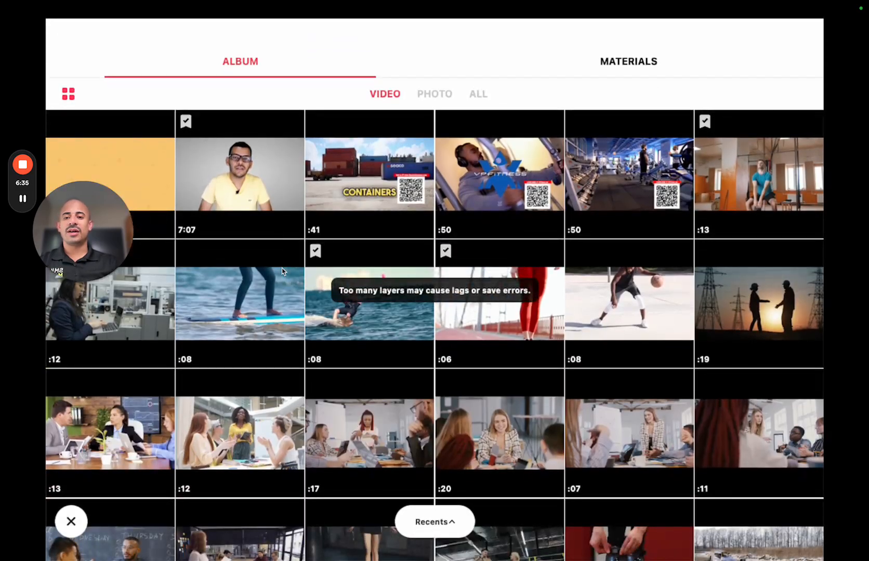
left_click(129, 339)
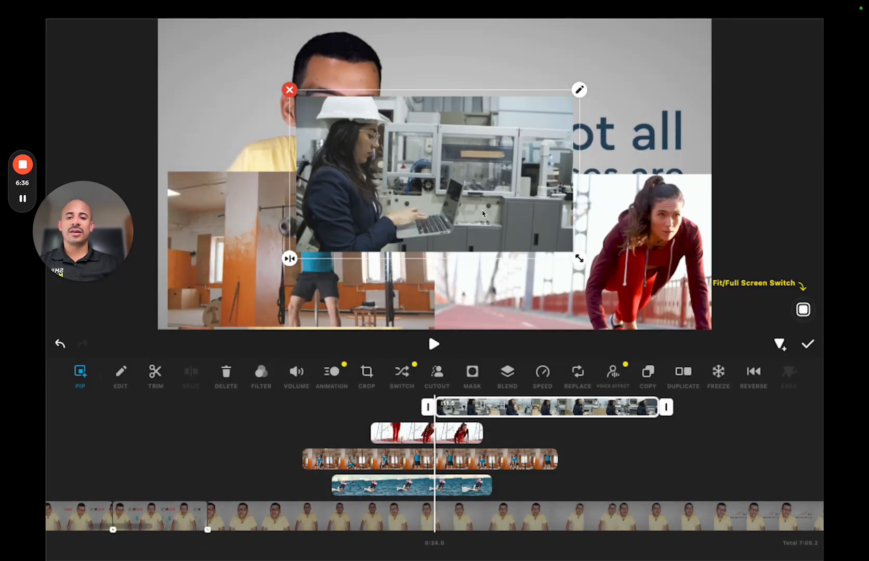
left_click_drag(435, 187, 335, 142)
Move the kitesurfing overlay into the frame's upper-right quarter, beside the woman with the laptop
left_click(505, 159)
left_click(504, 156)
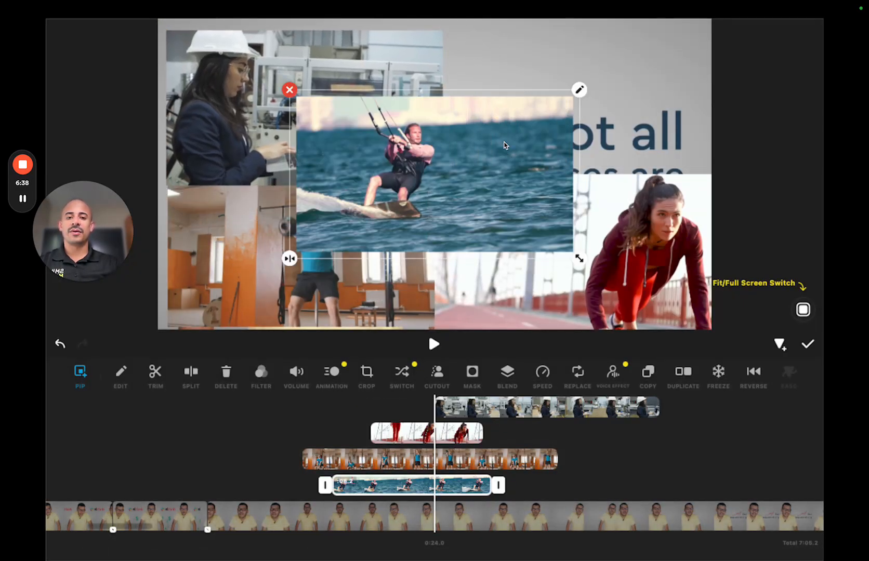
left_click_drag(505, 156, 669, 65)
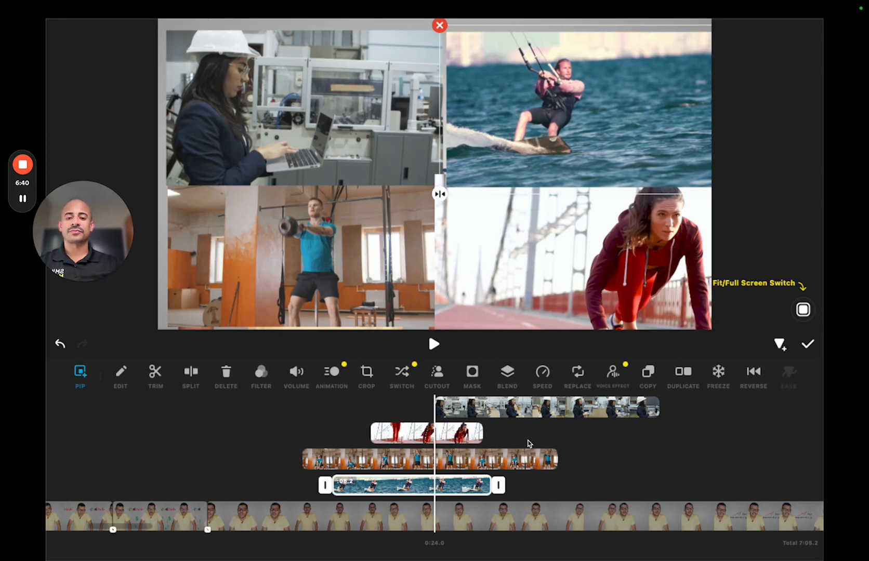